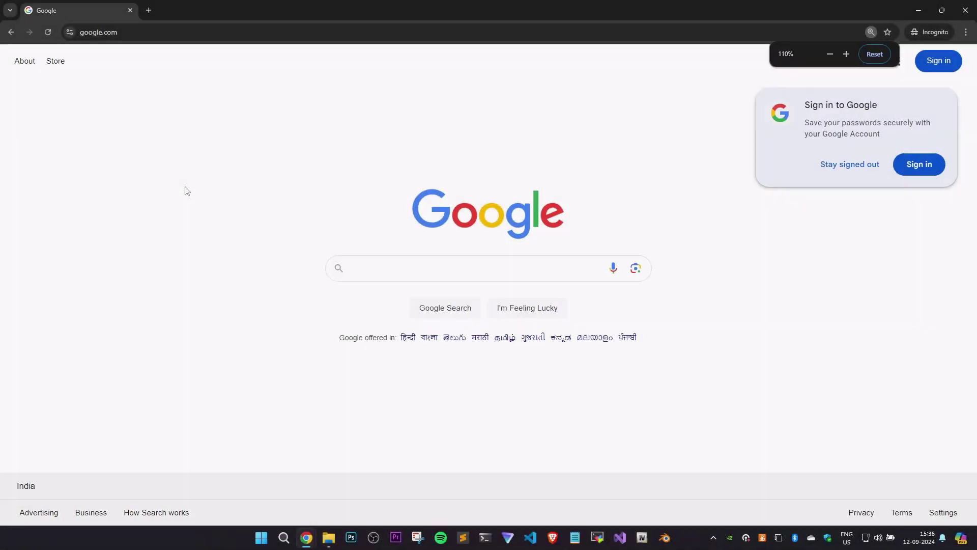
# Dismiss the Google sign-in prompt by choosing to stay signed out.
pyautogui.click(822, 184)
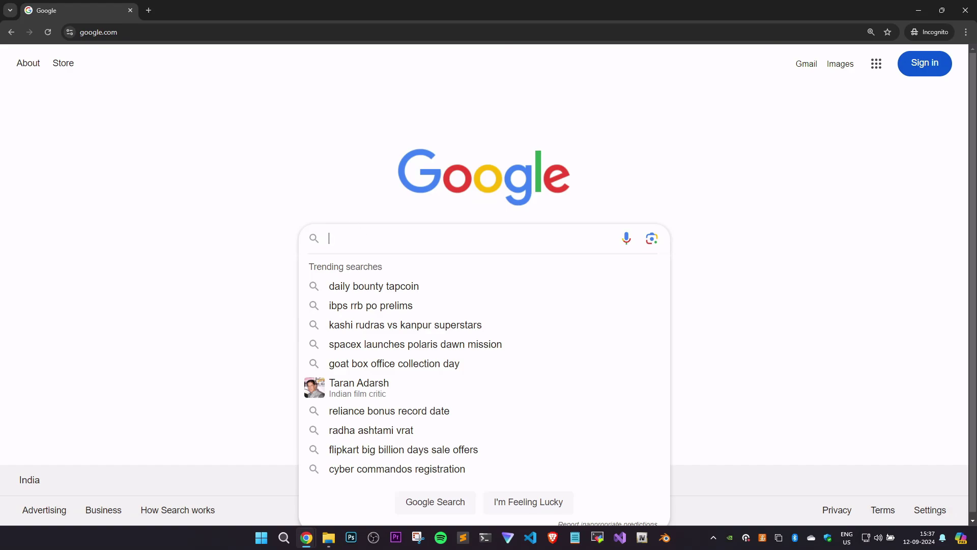
pyautogui.write('vmwa')
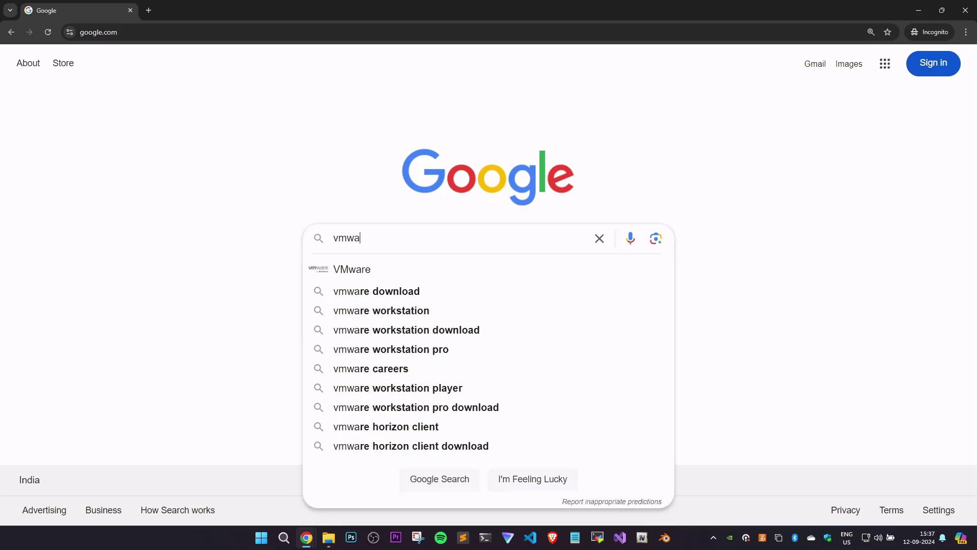
pyautogui.press('BackSpace')
pyautogui.press('BackSpace')
pyautogui.press('BackSpace')
pyautogui.press('BackSpace')
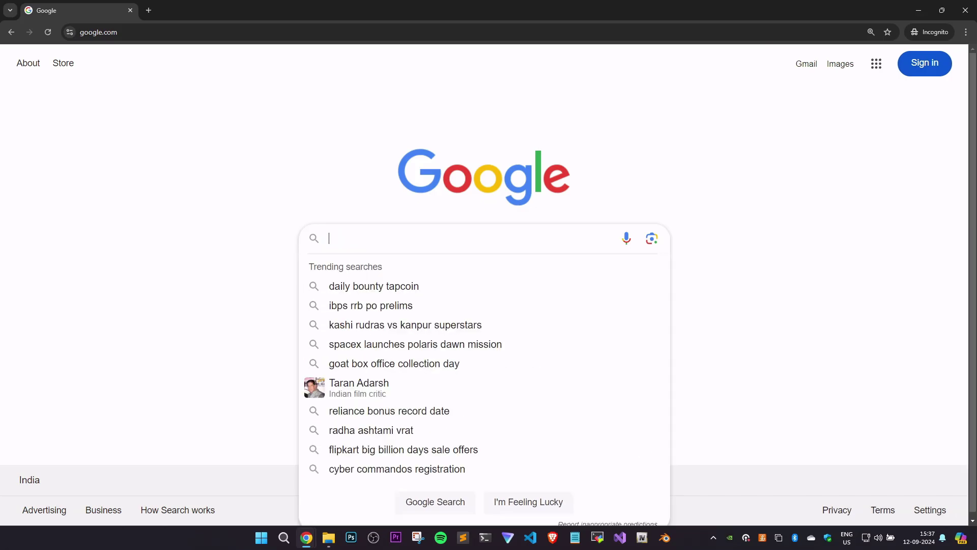
# Search Google for "virtualbox".
pyautogui.write('virtual')
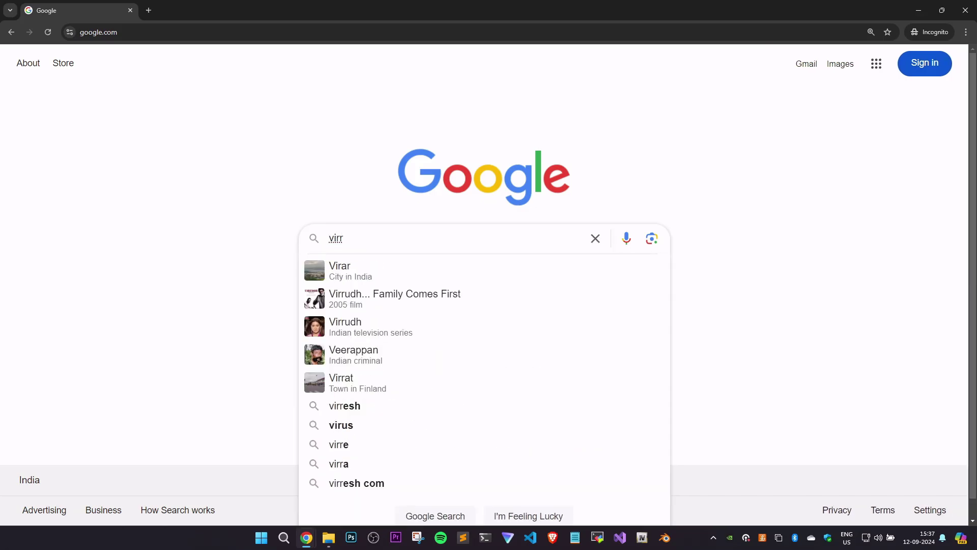
pyautogui.write('box')
pyautogui.press('Return')
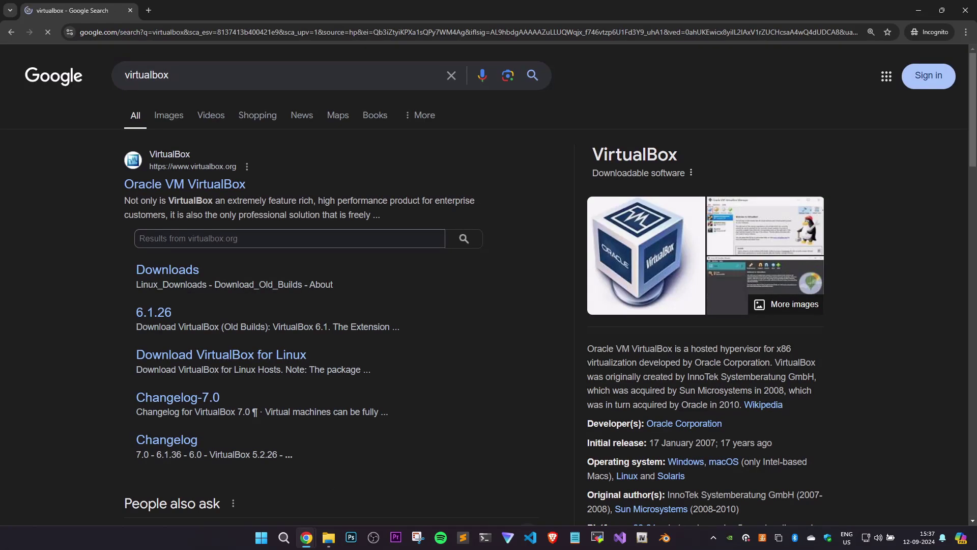
# Open the download page on the official Oracle VM VirtualBox website and review the VirtualBox 7.1.0 platform packages.
pyautogui.click(173, 182)
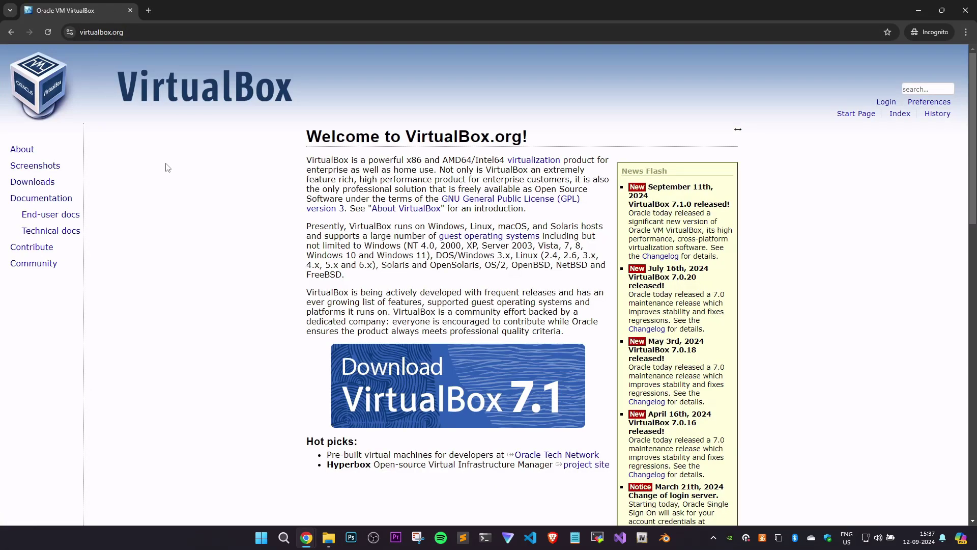
pyautogui.scroll(-3, 223, 171)
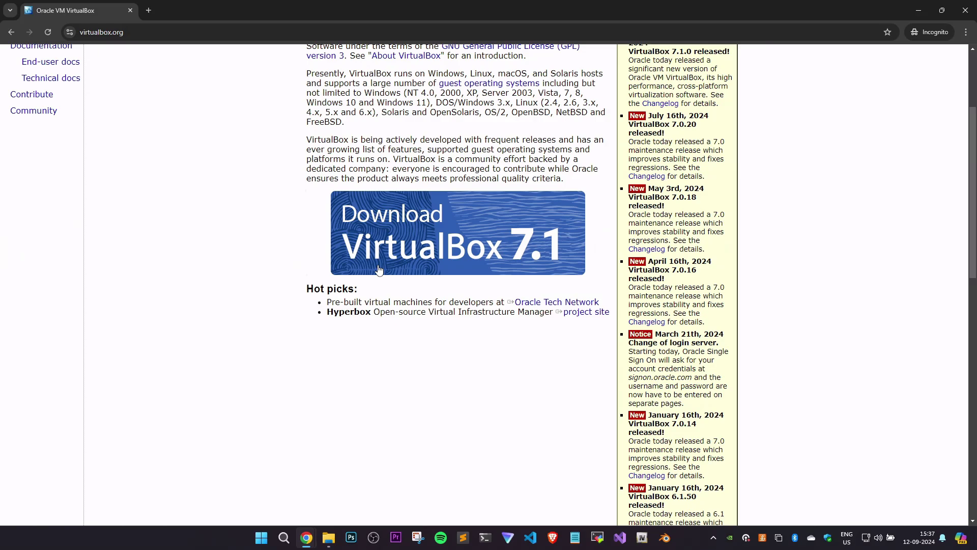
pyautogui.click(471, 248)
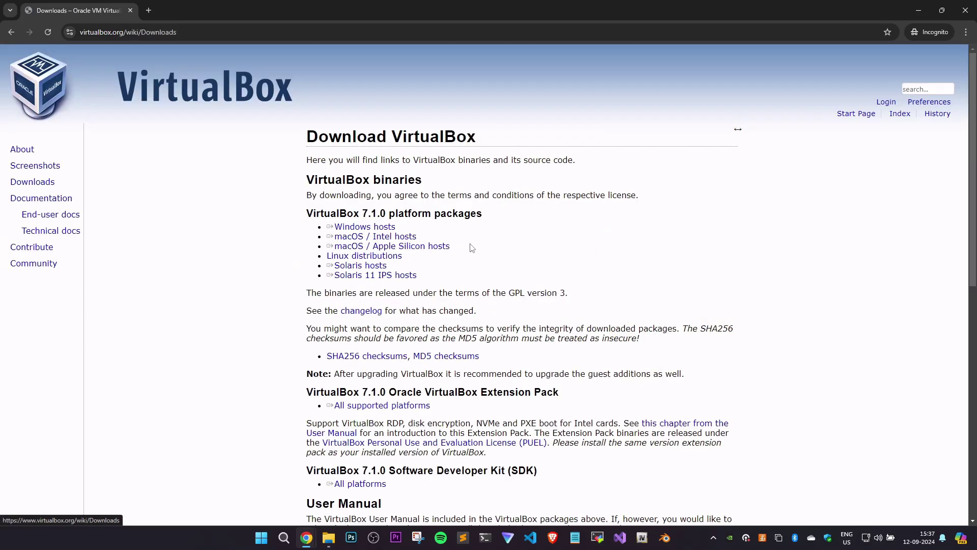
pyautogui.hotkey('ctrl', '+')
pyautogui.hotkey('ctrl', '+')
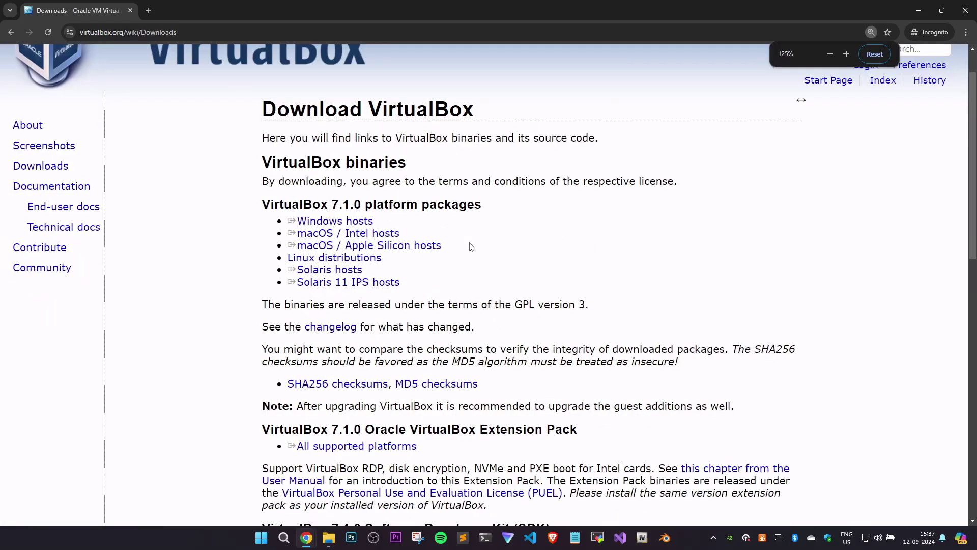
pyautogui.tripleClick(357, 235)
pyautogui.tripleClick(356, 245)
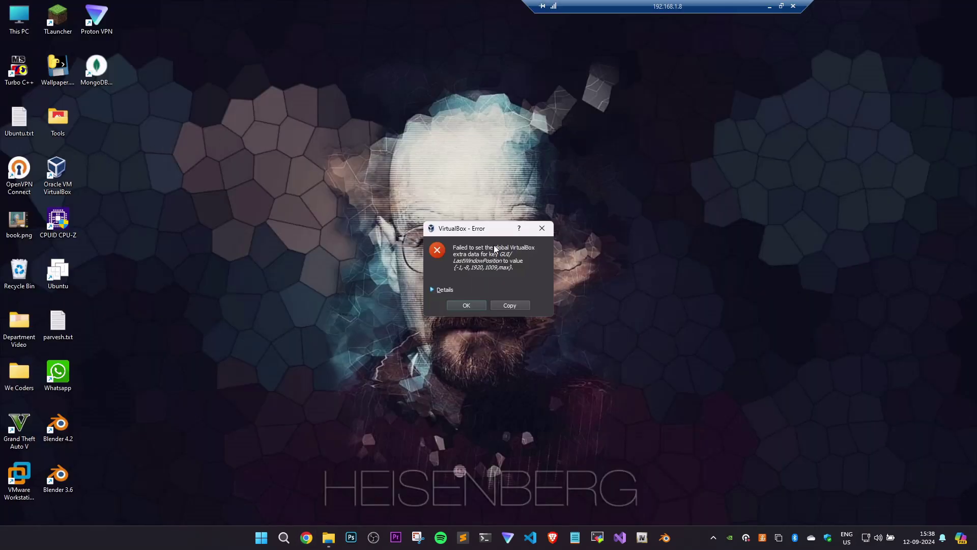
# Close the VirtualBox error message and launch Oracle VM VirtualBox from the desktop.
pyautogui.click(542, 228)
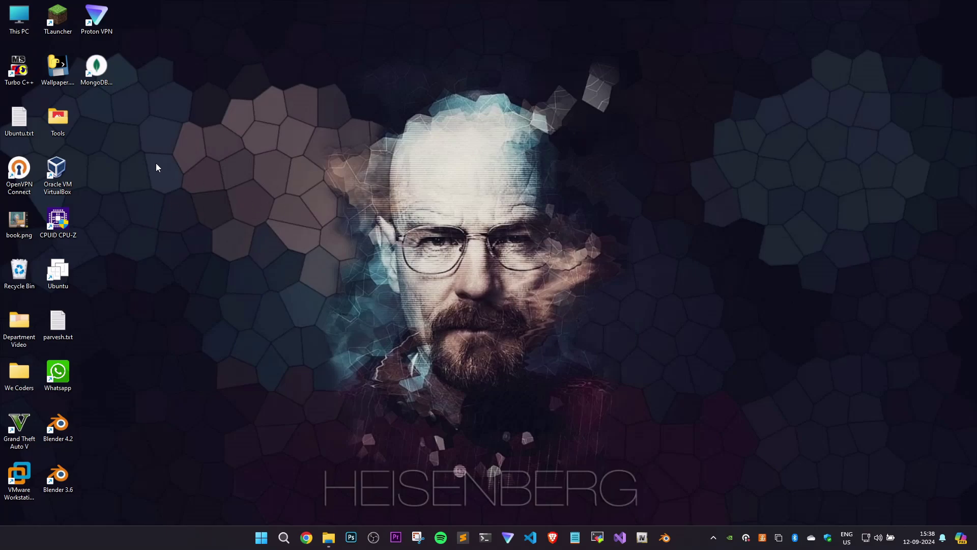
pyautogui.doubleClick(49, 168)
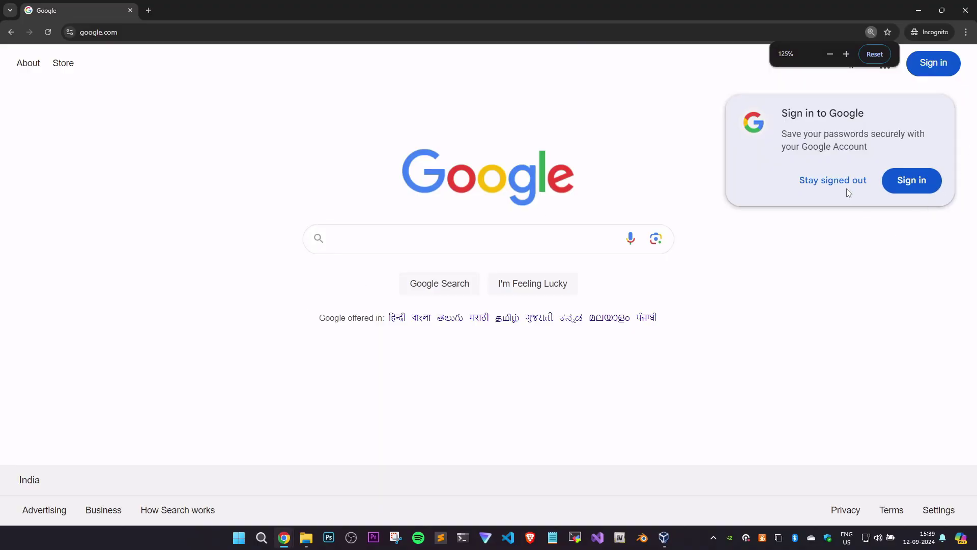
# Dismiss the sign-in prompt in the browser and search Google for "windows 10 iso download".
pyautogui.click(847, 192)
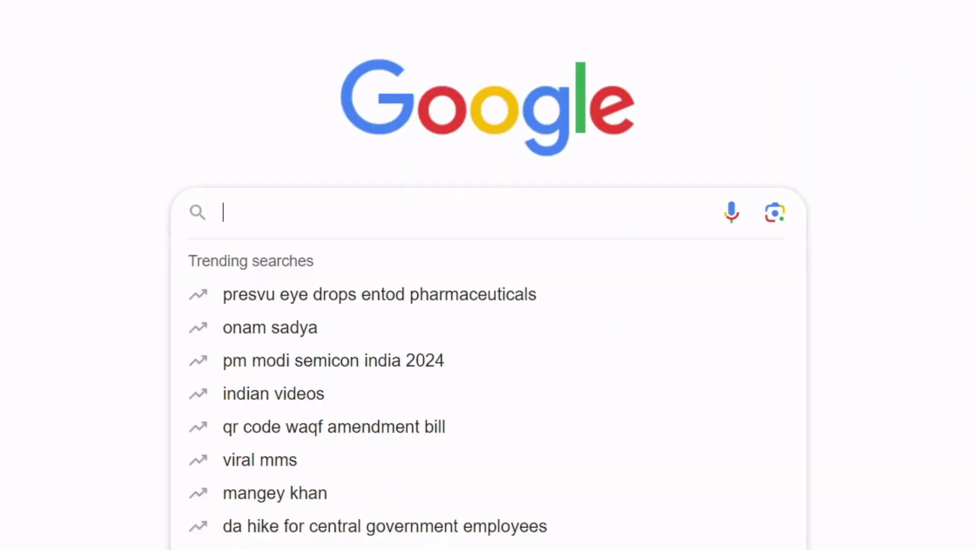
pyautogui.write('windows 10 iso dow')
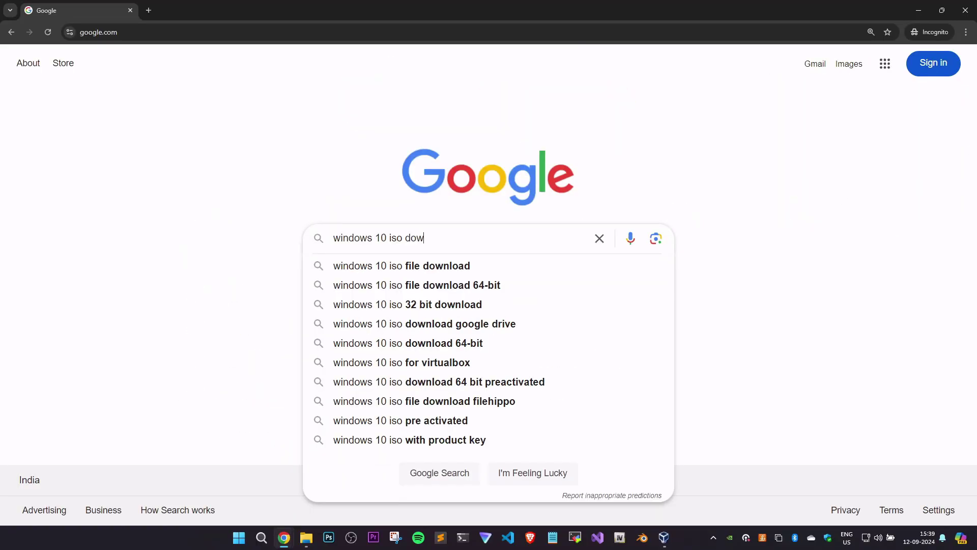
pyautogui.write('nload')
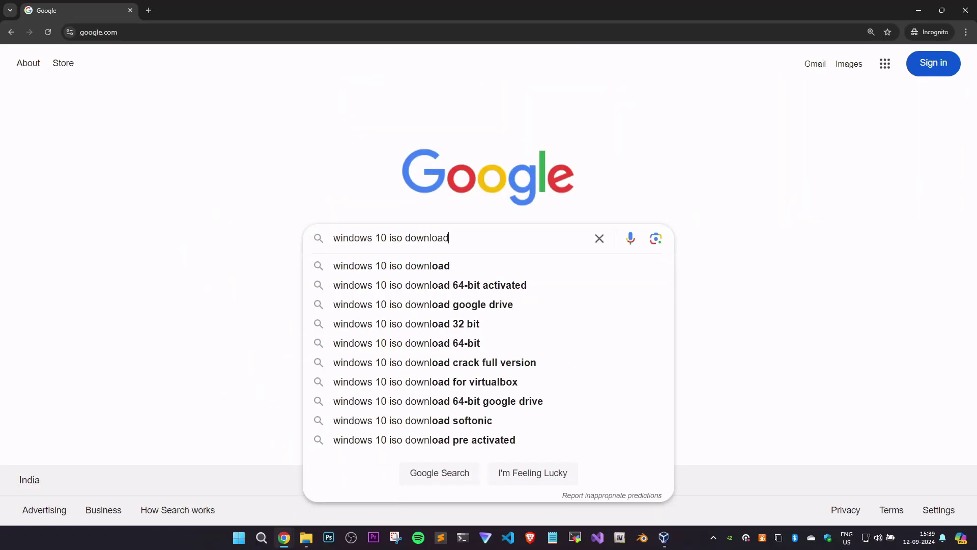
pyautogui.press('Return')
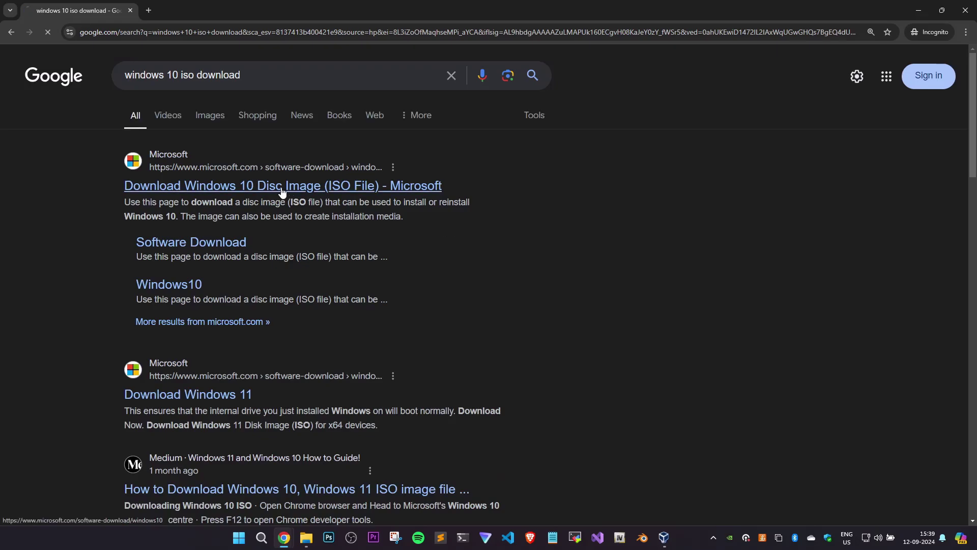
# Open Microsoft's Windows 10 disc image page and save the installation media tool MediaCreationTool_22H2.exe to the Desktop.
pyautogui.click(233, 190)
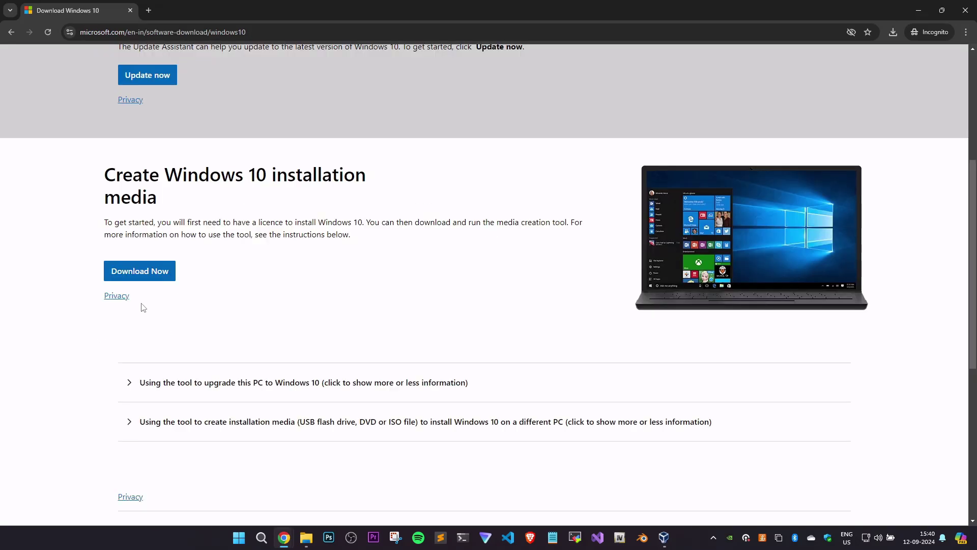
pyautogui.click(143, 271)
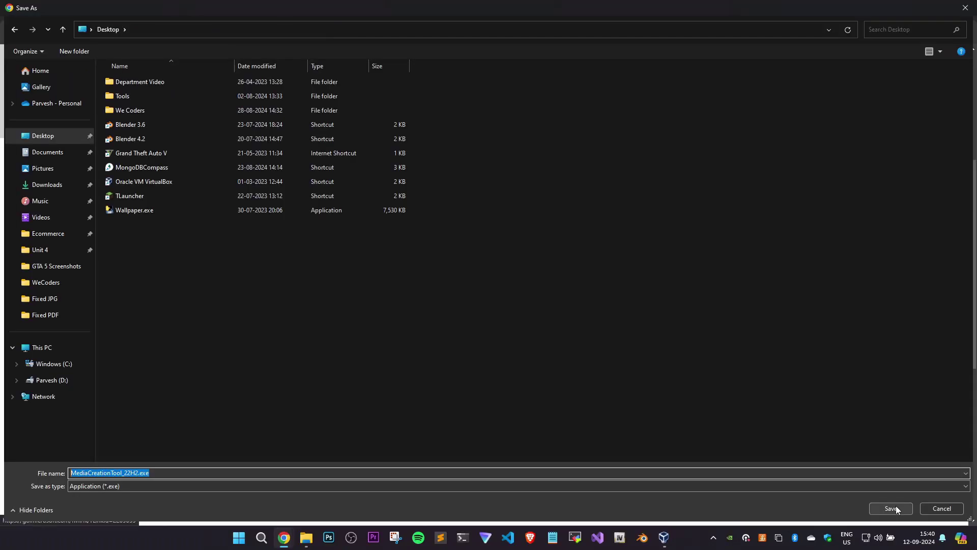
pyautogui.press('Return')
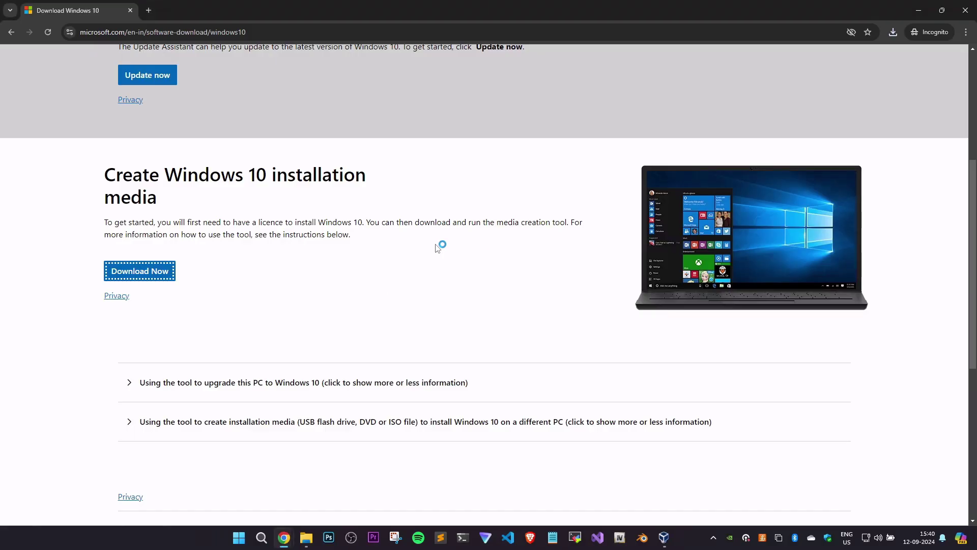
# In Windows 10 Setup, accept the license terms and choose installation media for another PC with the recommended language, edition and architecture.
pyautogui.moveTo(438, 128); pyautogui.dragTo(438, 117)
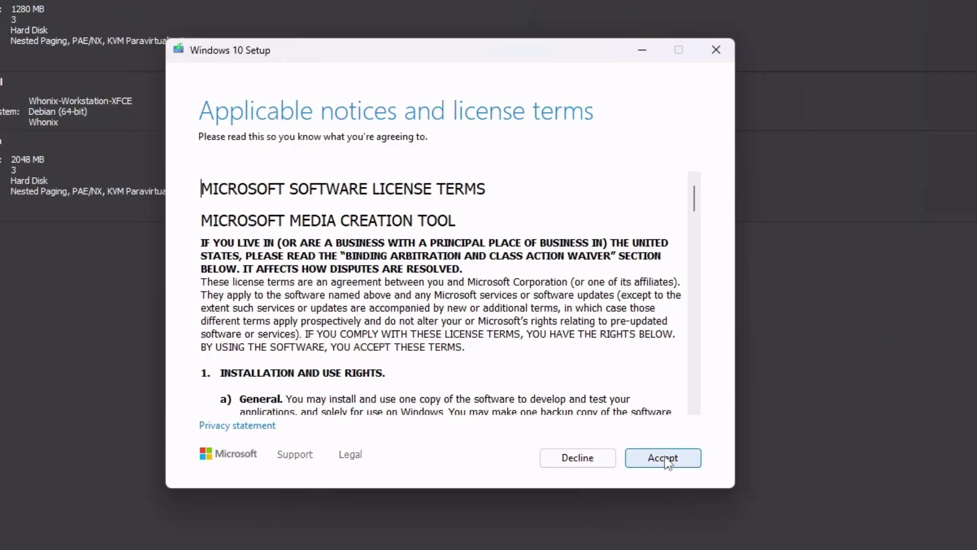
pyautogui.click(662, 456)
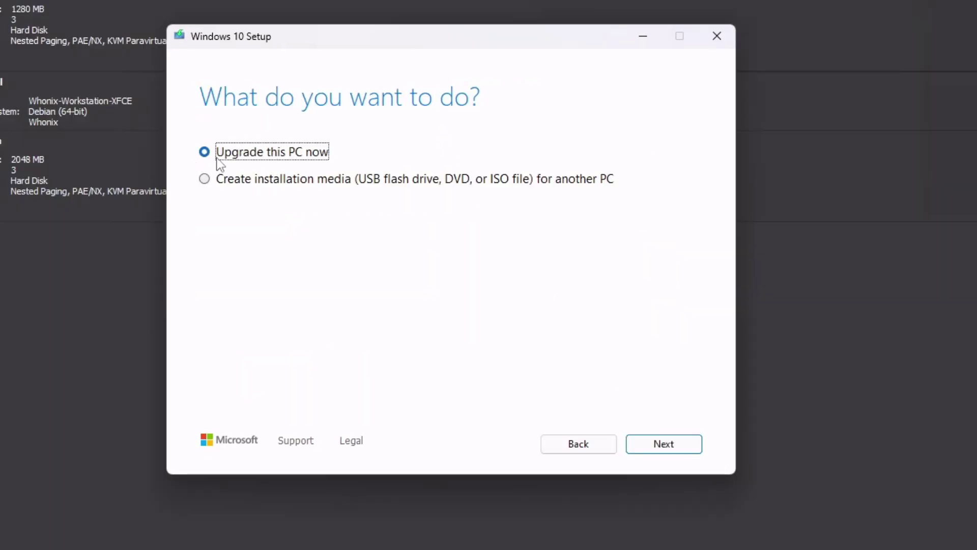
pyautogui.click(261, 181)
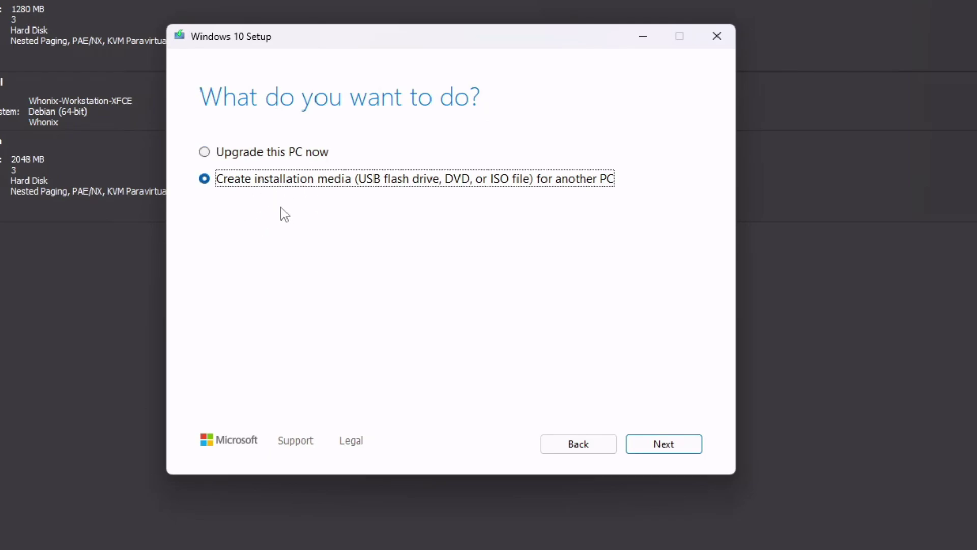
pyautogui.press('Return')
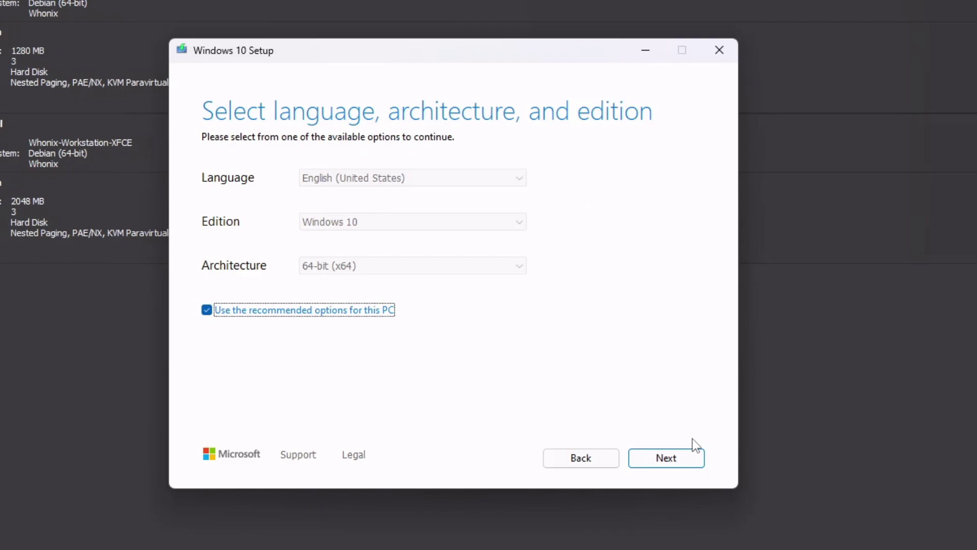
pyautogui.click(677, 458)
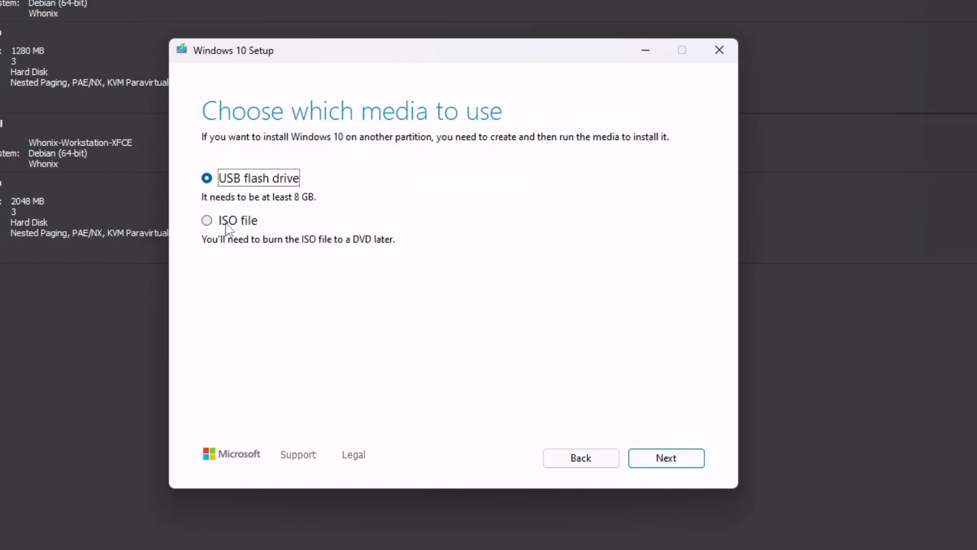
# Choose ISO file as the media and save it as Windows.iso in the Iso\Windows 10 folder on drive D.
pyautogui.click(207, 221)
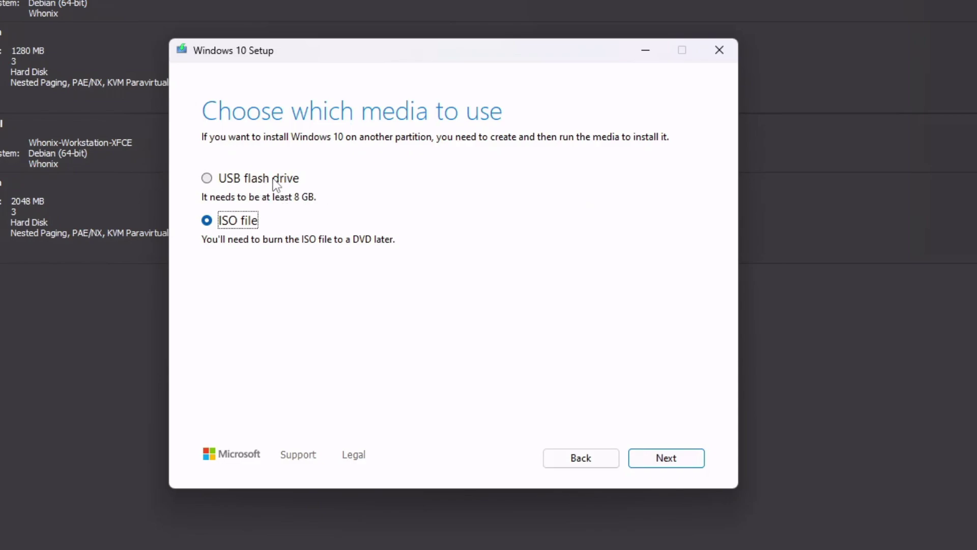
pyautogui.moveTo(349, 60); pyautogui.dragTo(363, 29)
pyautogui.click(670, 445)
pyautogui.scroll(-3, 340, 176)
pyautogui.hscroll(-3, 374, 235)
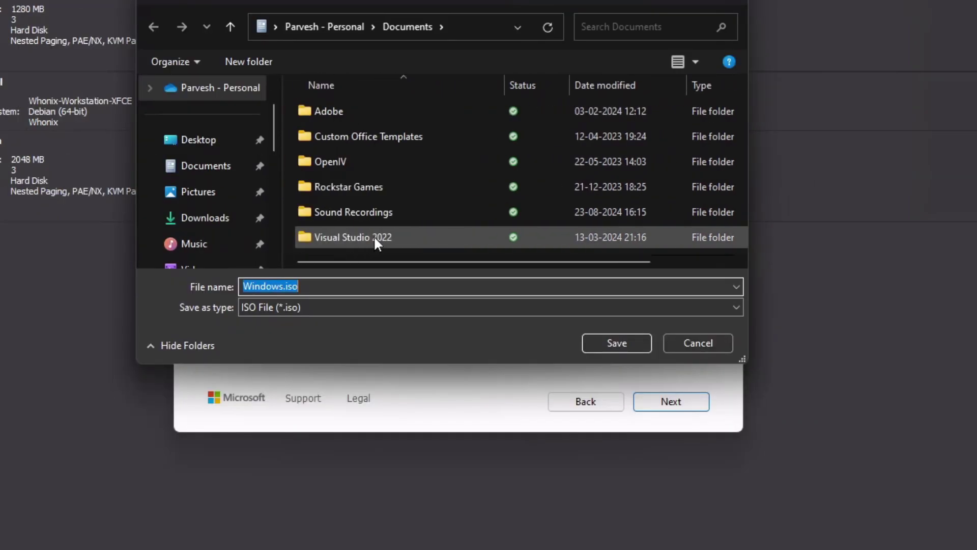
pyautogui.scroll(-5, 233, 197)
pyautogui.scroll(-3, 235, 200)
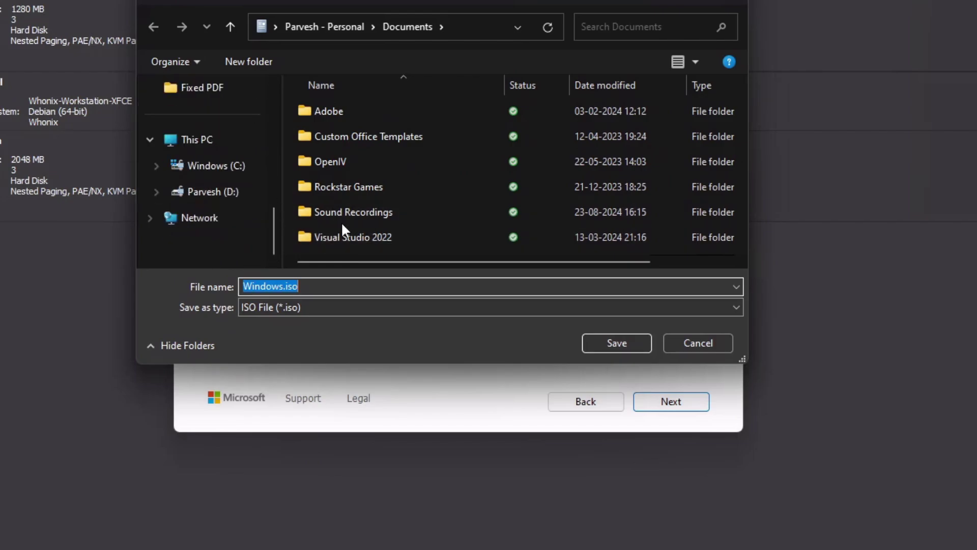
pyautogui.click(603, 342)
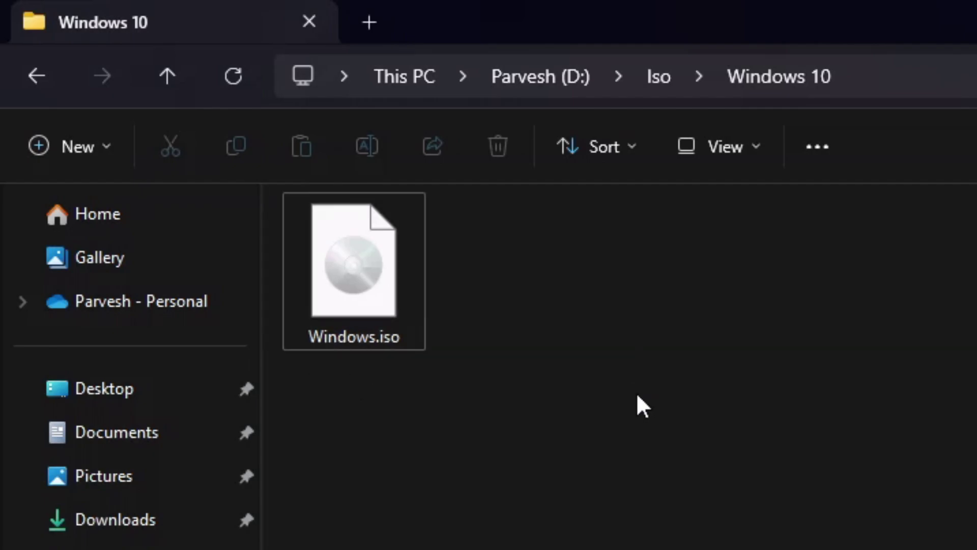
# Switch to VirtualBox and start creating a new virtual machine.
pyautogui.moveTo(645, 393); pyautogui.dragTo(869, 549)
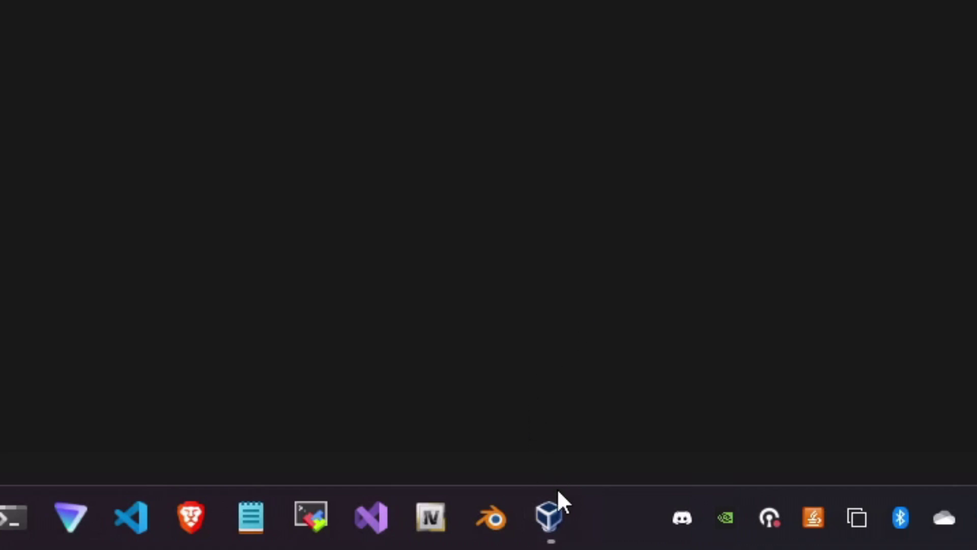
pyautogui.click(560, 517)
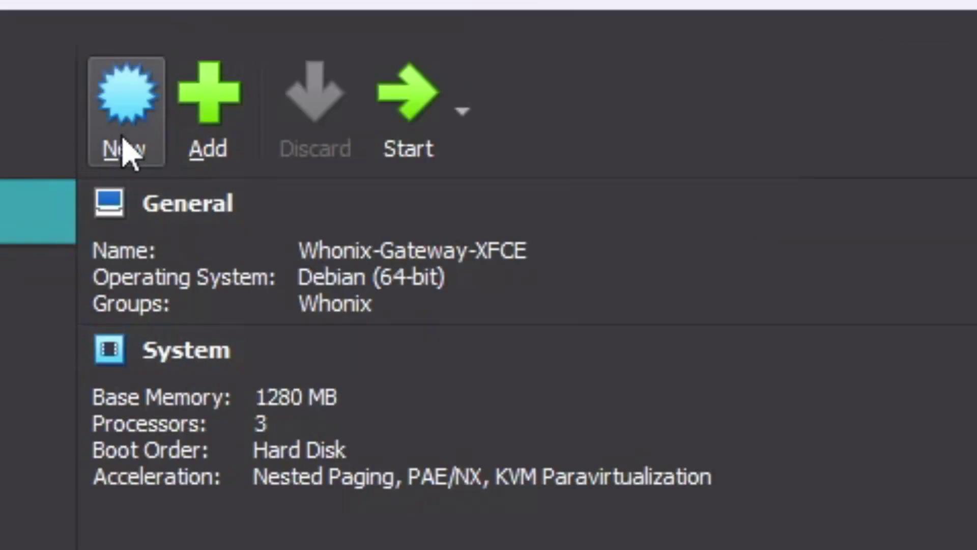
pyautogui.click(134, 109)
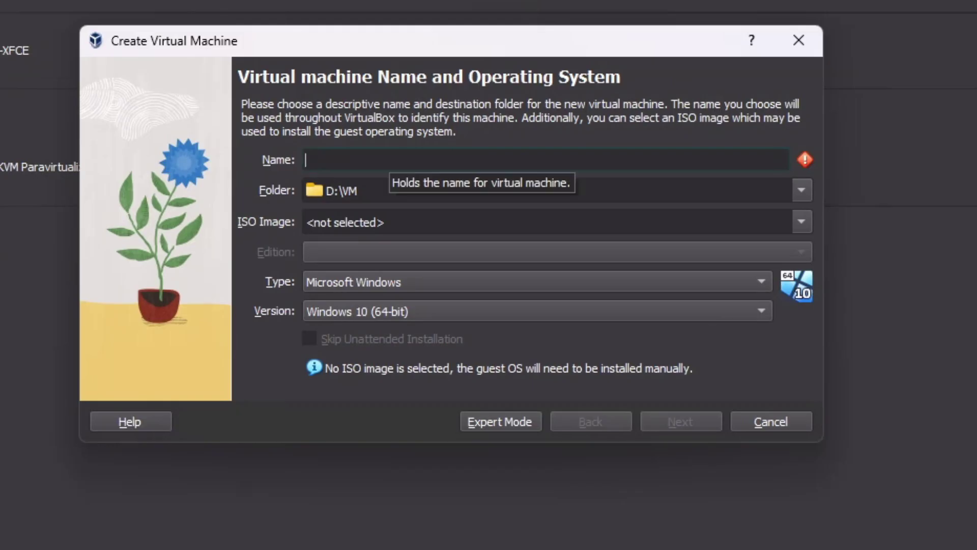
pyautogui.write('Widn')
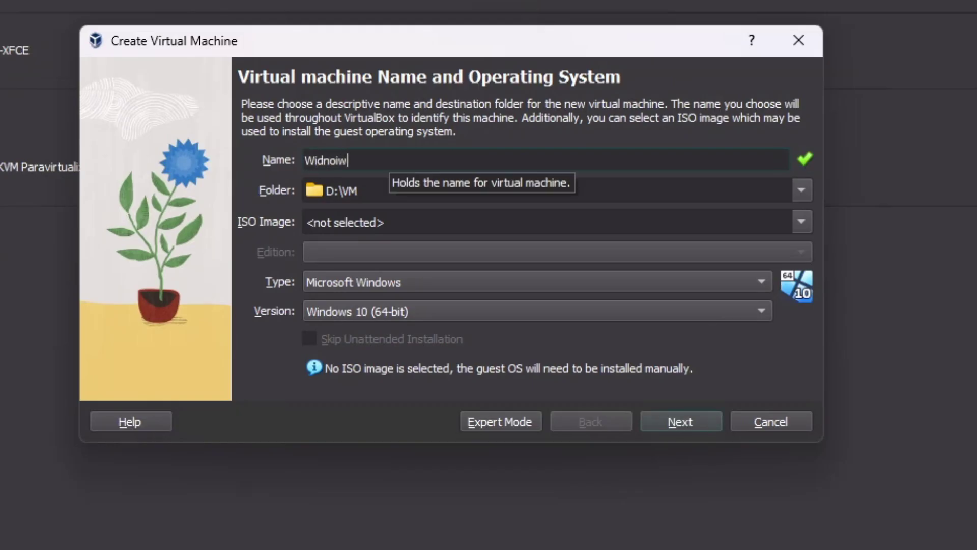
pyautogui.write('oiw')
pyautogui.press('BackSpace')
pyautogui.press('BackSpace')
pyautogui.press('BackSpace')
pyautogui.press('BackSpace')
pyautogui.press('BackSpace')
pyautogui.press('BackSpace')
pyautogui.press('BackSpace')
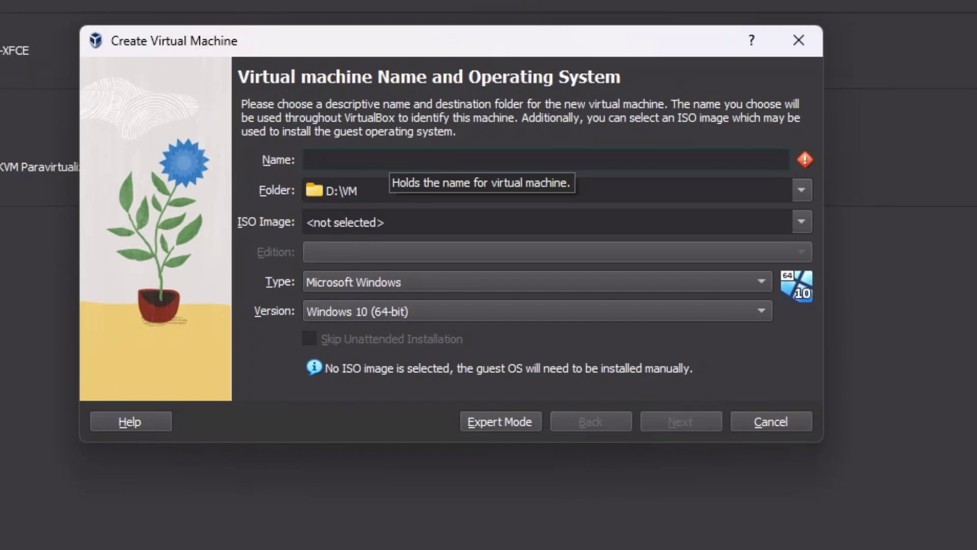
# Name the virtual machine Malware, attach the Windows.iso image from D:\Iso\Windows 10, and continue through the wizard.
pyautogui.write('Malware')
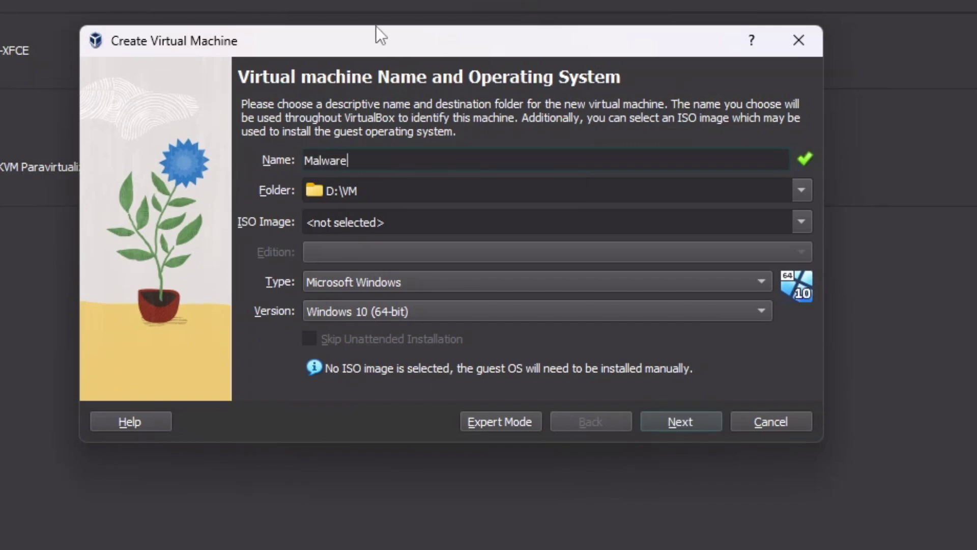
pyautogui.moveTo(377, 31); pyautogui.dragTo(369, 18)
pyautogui.click(375, 210)
pyautogui.click(797, 210)
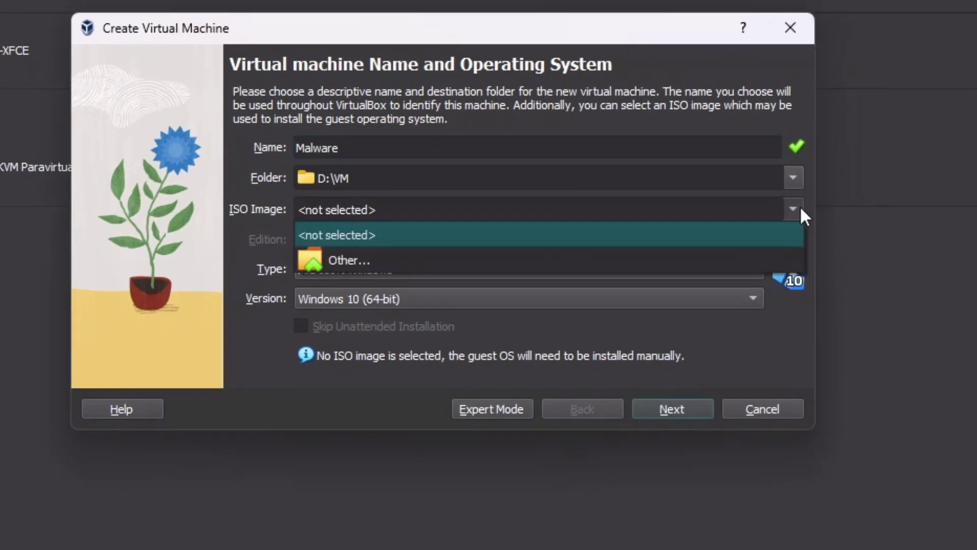
pyautogui.click(573, 271)
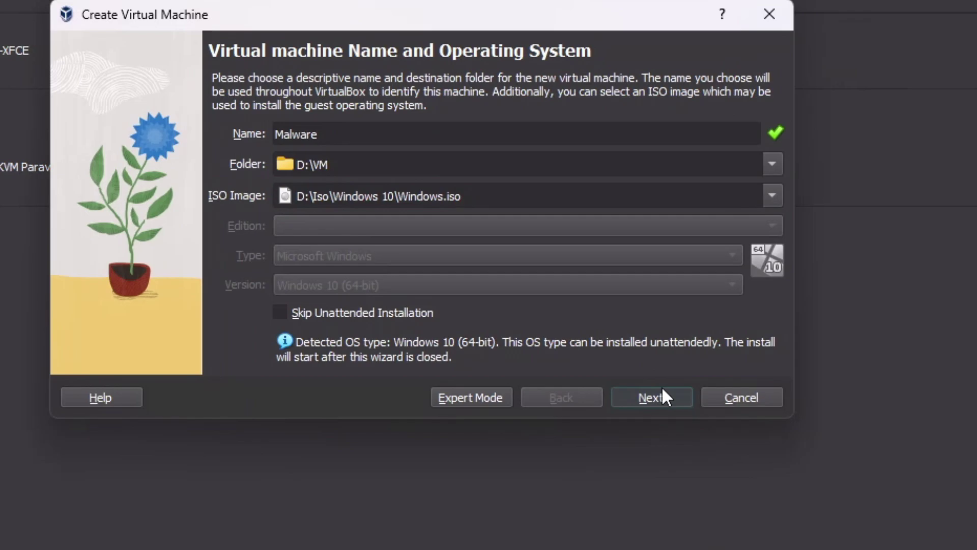
pyautogui.click(662, 396)
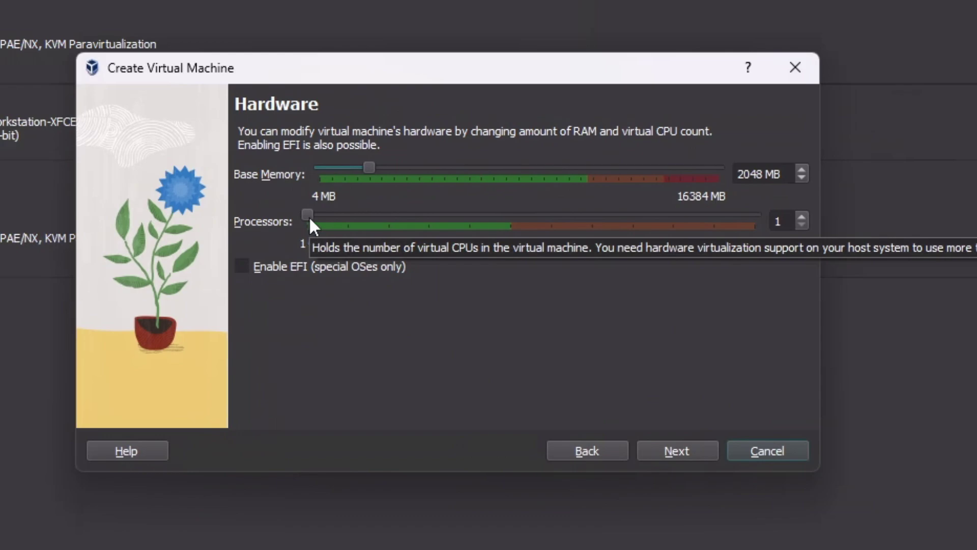
# Allocate 4 processors and 4096 MB of base memory to the virtual machine.
pyautogui.moveTo(310, 219); pyautogui.dragTo(433, 222)
pyautogui.moveTo(378, 164); pyautogui.dragTo(425, 173)
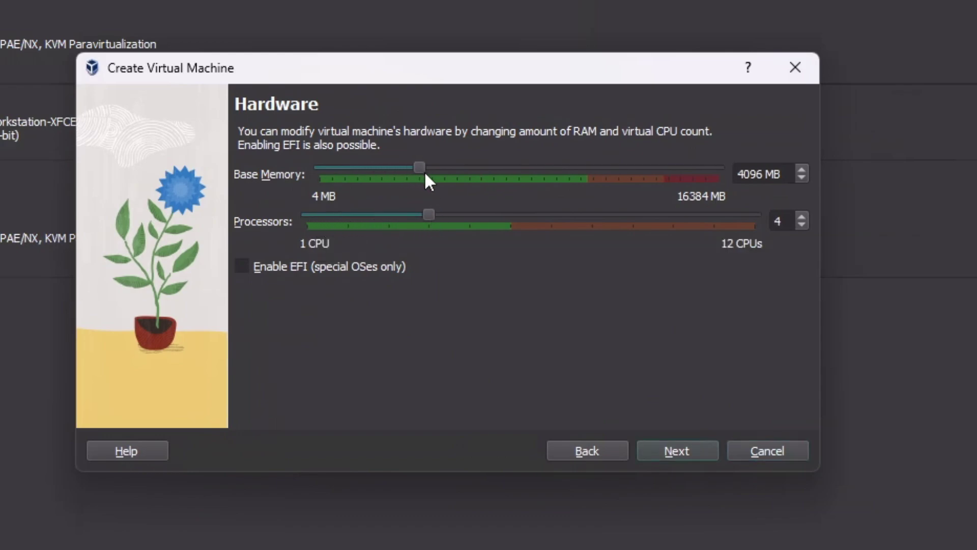
pyautogui.click(702, 452)
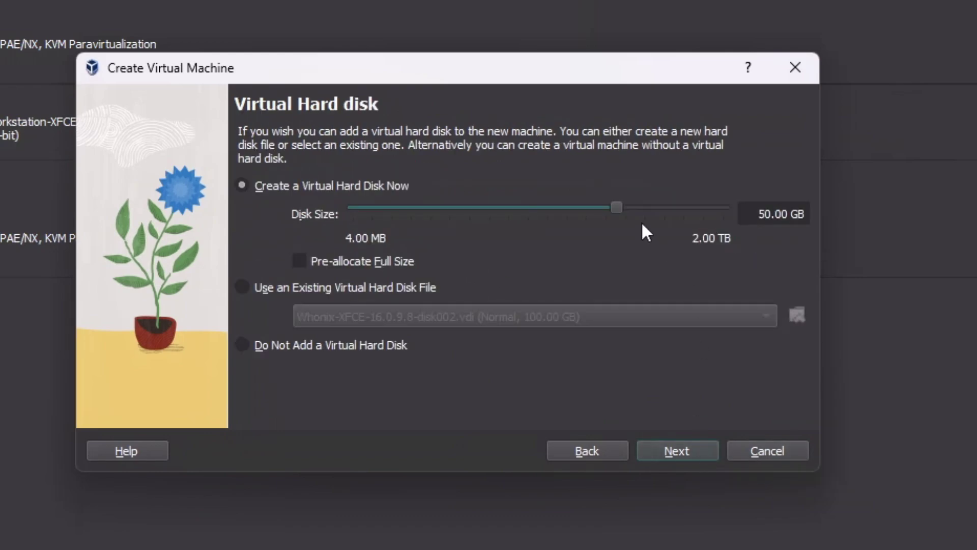
# Create a 40 GB virtual hard disk and finish the wizard so the Malware machine starts its Windows installation.
pyautogui.moveTo(759, 214); pyautogui.dragTo(860, 227)
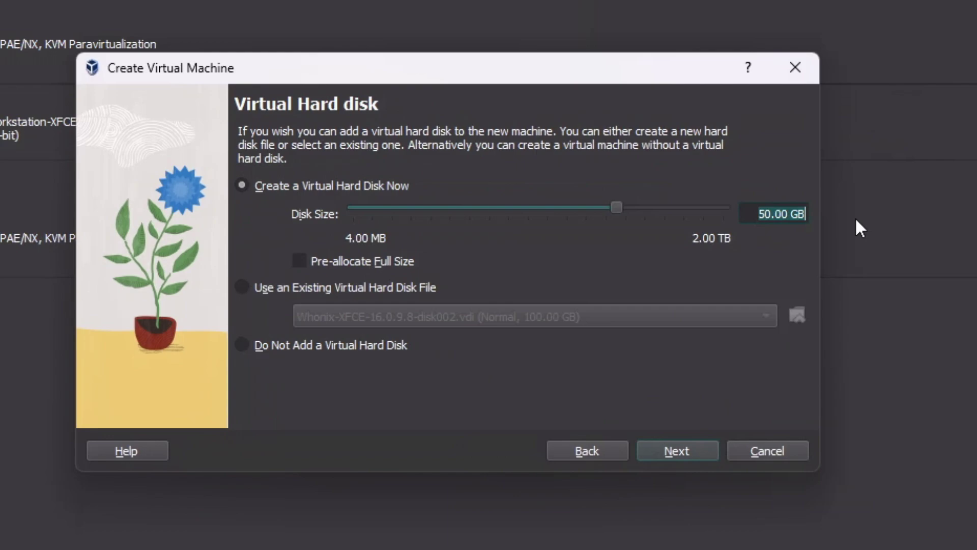
pyautogui.write('40')
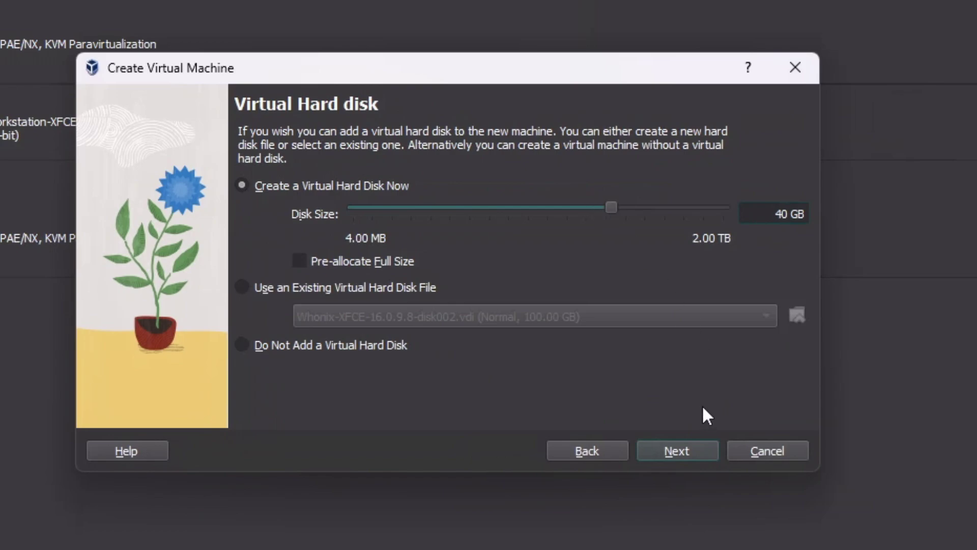
pyautogui.click(695, 450)
pyautogui.click(695, 450)
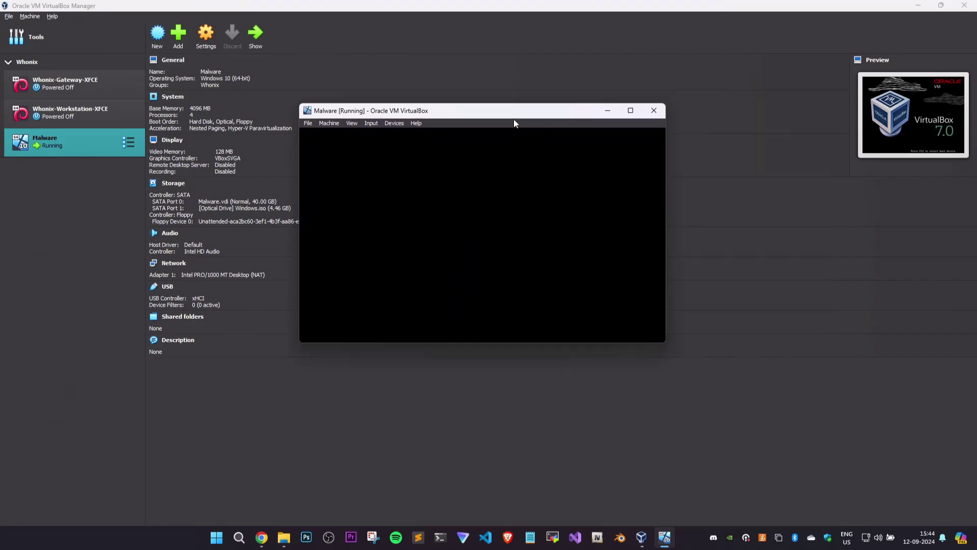
pyautogui.click(651, 156)
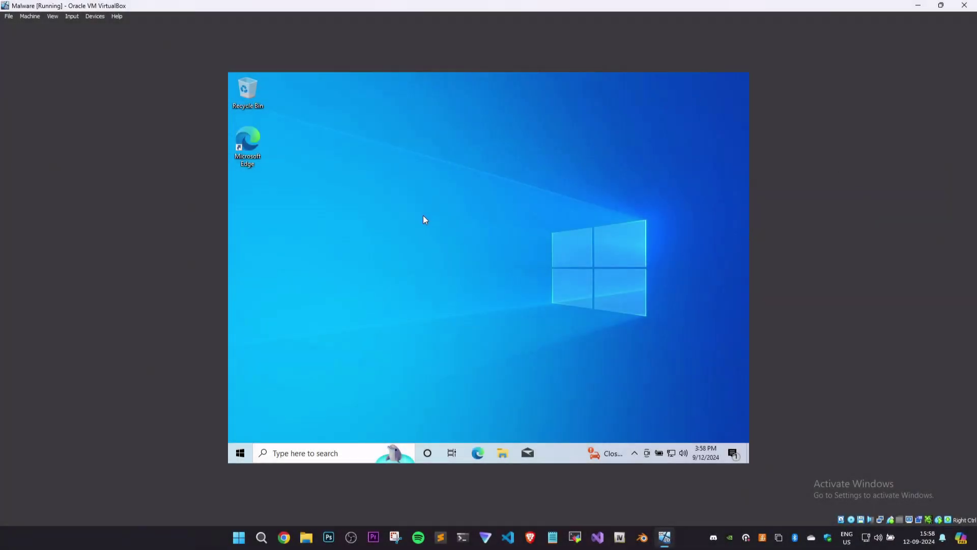
# Insert the Guest Additions CD image into the running machine and open its CD drive in the guest's File Explorer.
pyautogui.click(95, 15)
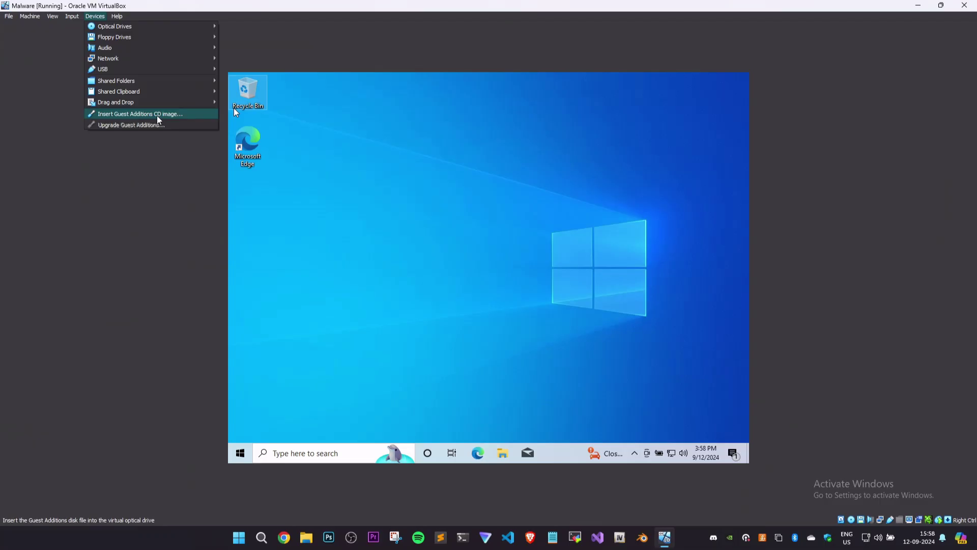
pyautogui.click(316, 296)
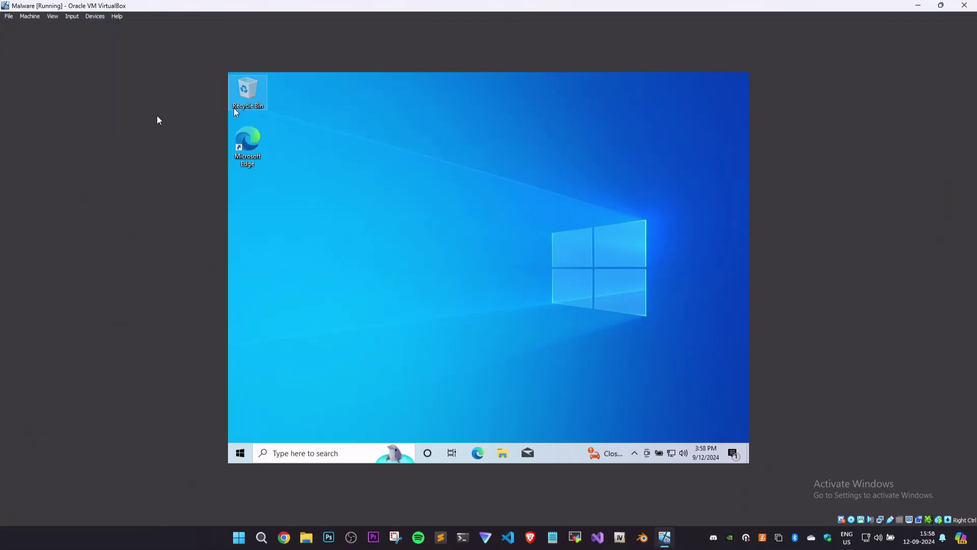
pyautogui.click(502, 455)
pyautogui.click(341, 279)
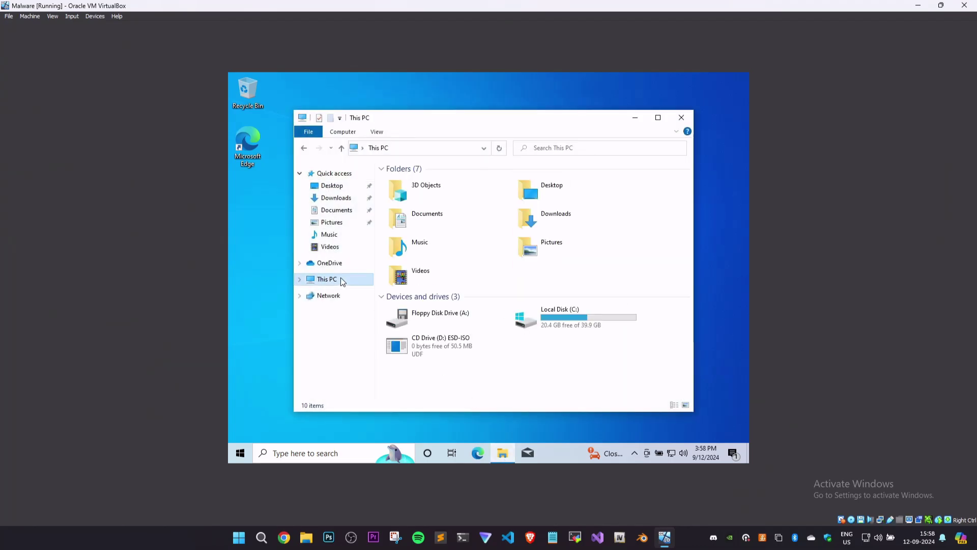
pyautogui.doubleClick(497, 338)
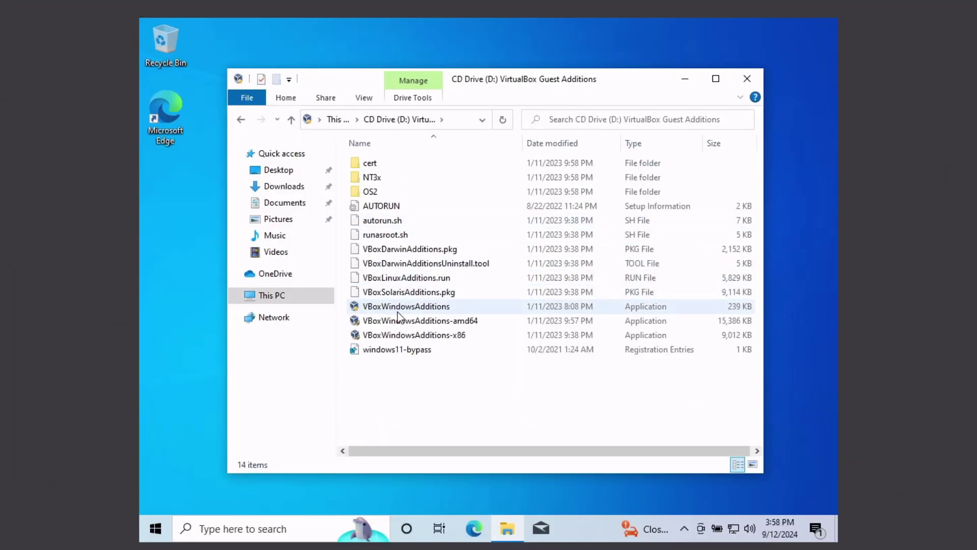
# Install Guest Additions 7.0.6 from VBoxWindowsAdditions-amd64 with the default components and reboot the guest.
pyautogui.doubleClick(399, 320)
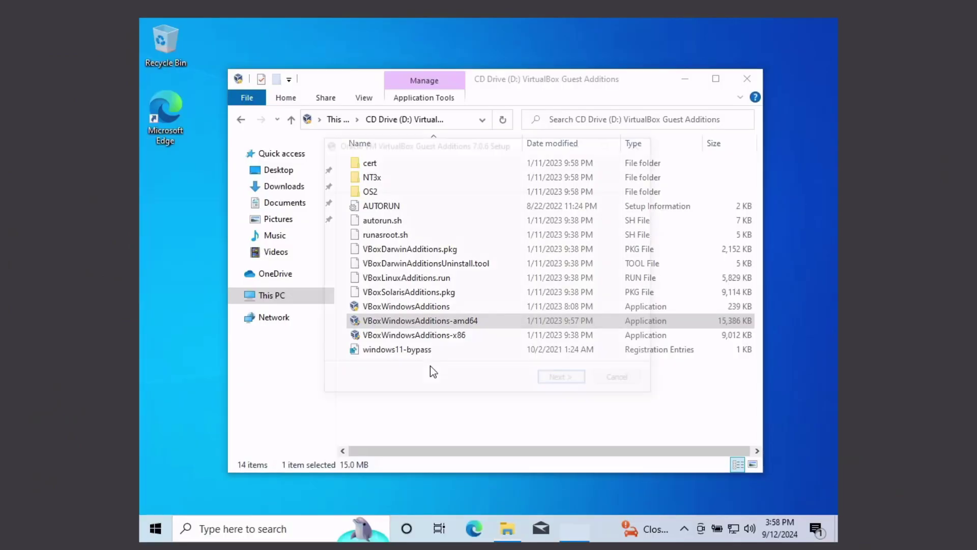
pyautogui.click(578, 385)
pyautogui.click(579, 384)
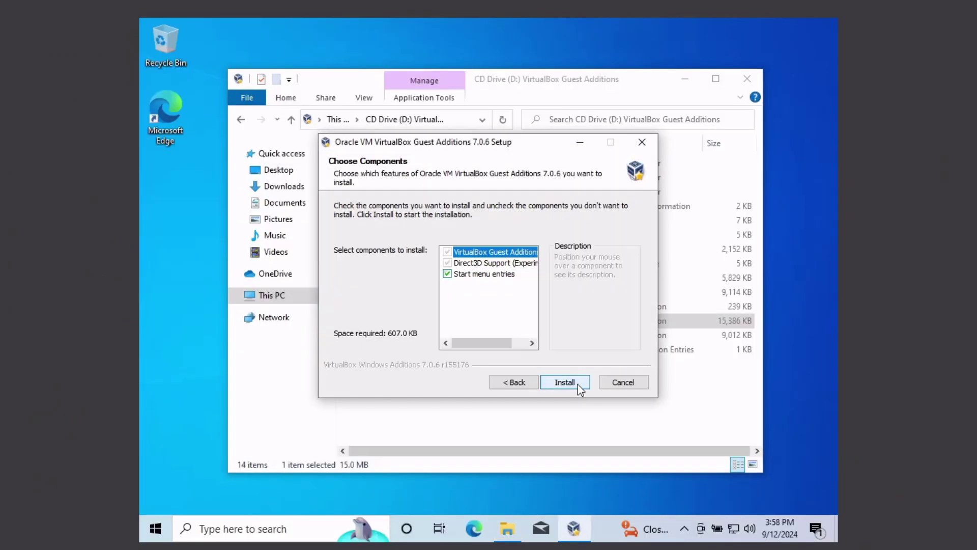
pyautogui.click(578, 384)
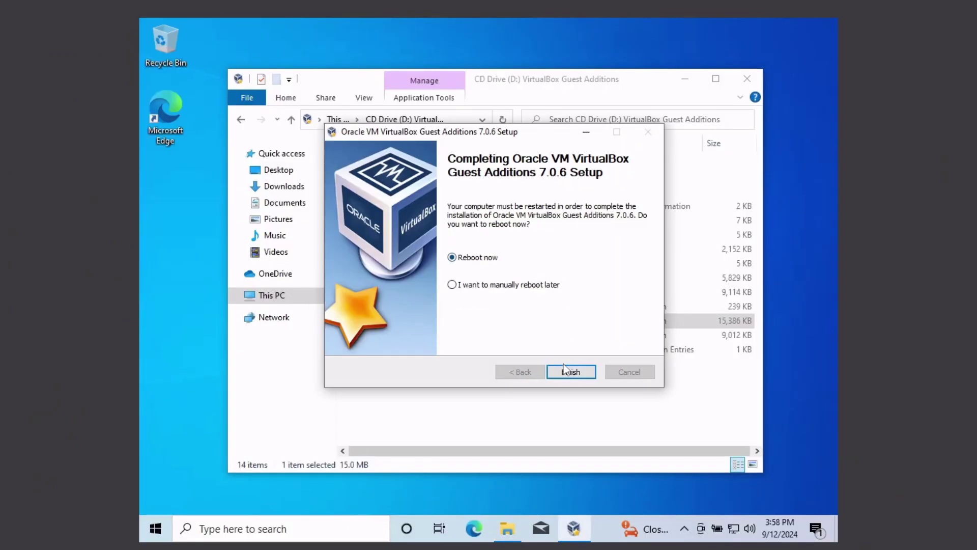
pyautogui.click(567, 371)
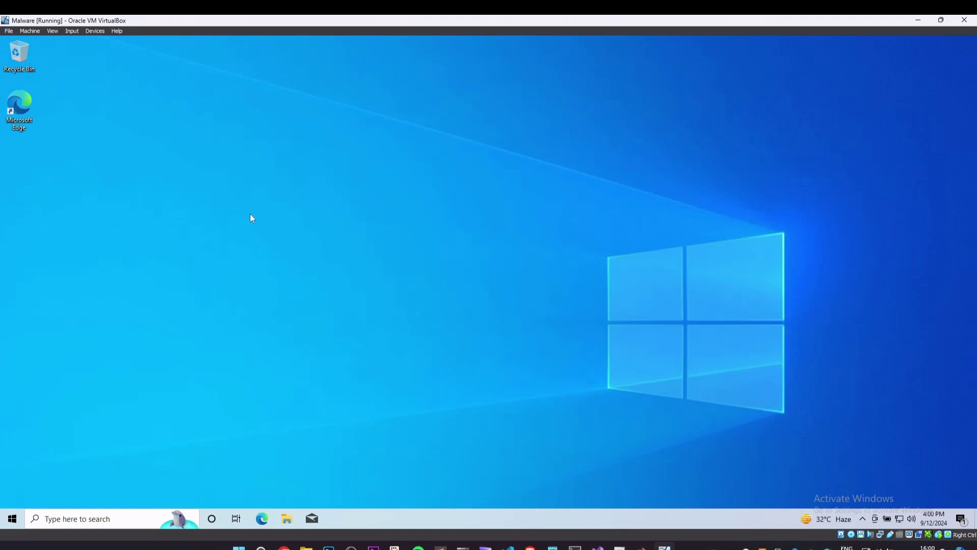
# Open the Malware machine's settings and check the Shared Clipboard and Drag'n'Drop modes in the advanced general options.
pyautogui.click(27, 32)
pyautogui.click(41, 42)
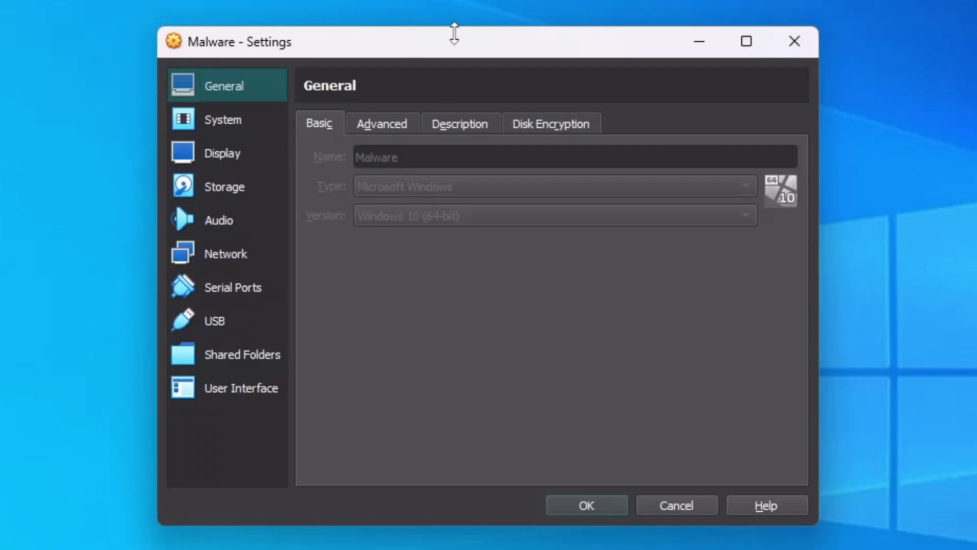
pyautogui.moveTo(453, 26); pyautogui.dragTo(443, 14)
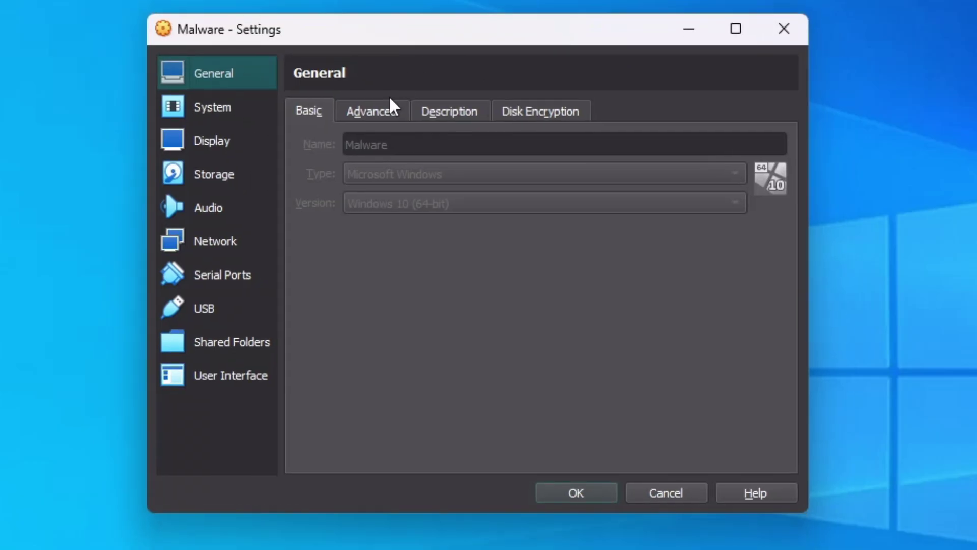
pyautogui.click(374, 110)
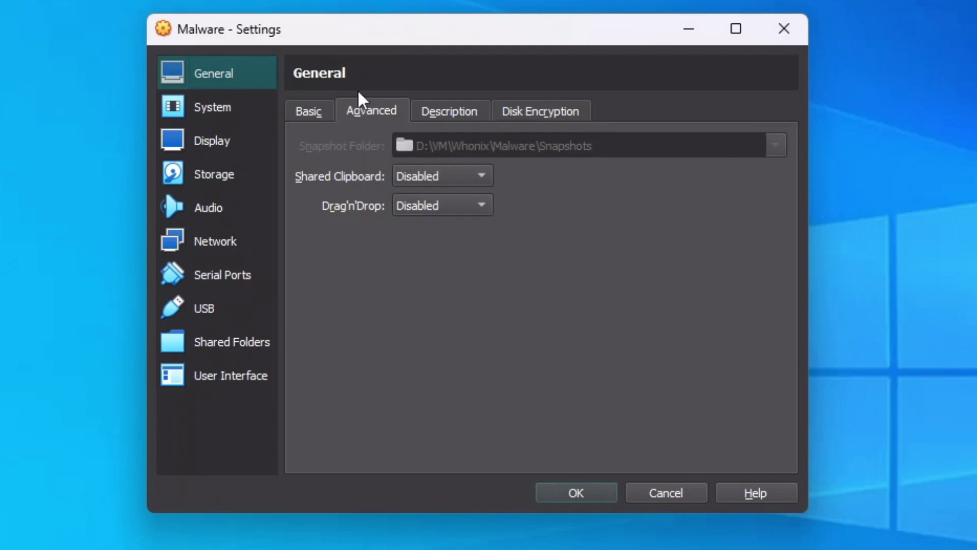
pyautogui.moveTo(388, 39); pyautogui.dragTo(412, 40)
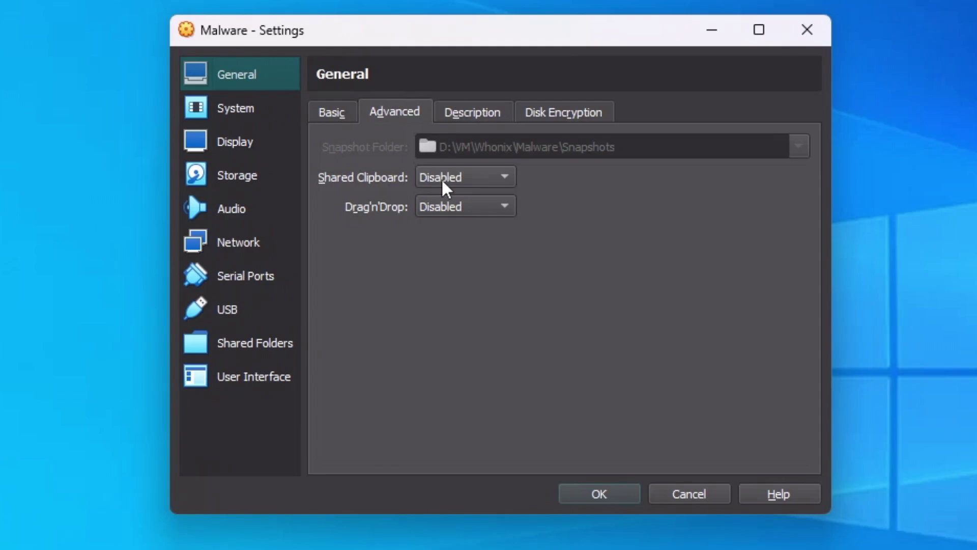
pyautogui.click(457, 176)
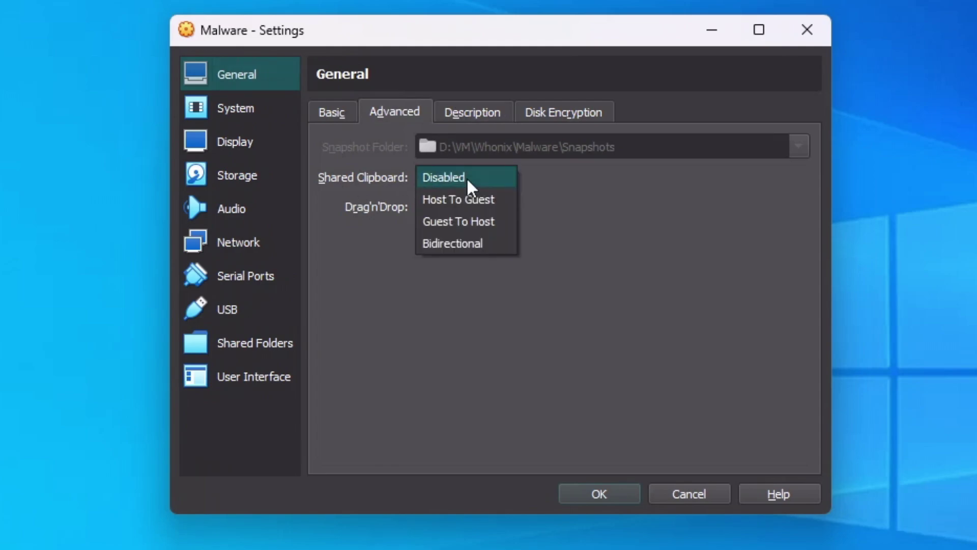
pyautogui.click(380, 205)
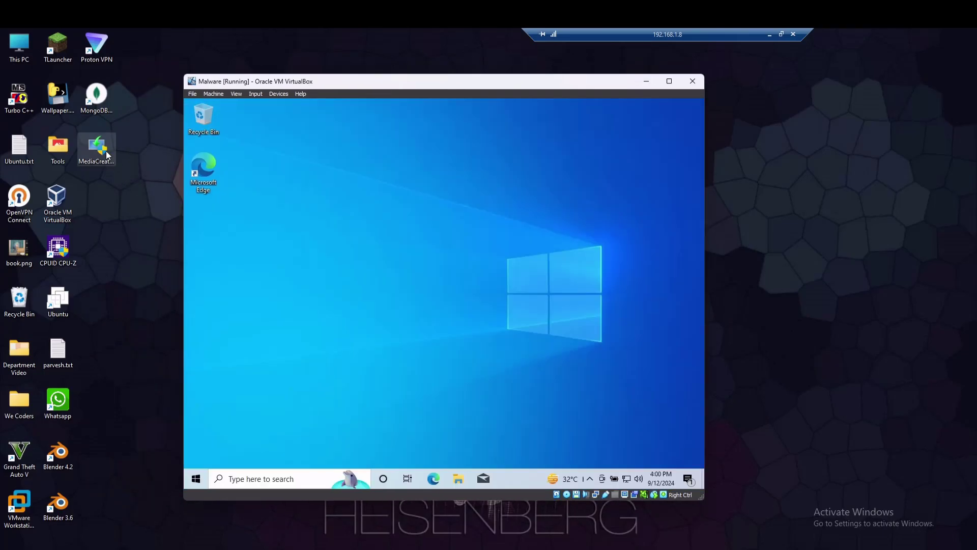
# Try to transfer the media creation tool from the host desktop into the guest and the Microsoft Edge shortcut out to the host.
pyautogui.moveTo(105, 151); pyautogui.dragTo(284, 206)
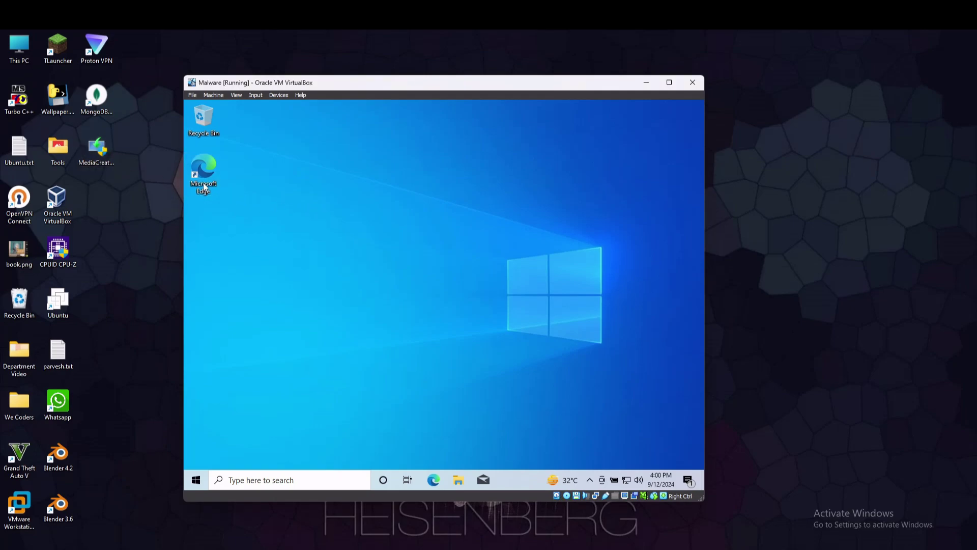
pyautogui.moveTo(204, 189); pyautogui.dragTo(260, 203)
pyautogui.moveTo(190, 187); pyautogui.dragTo(100, 188)
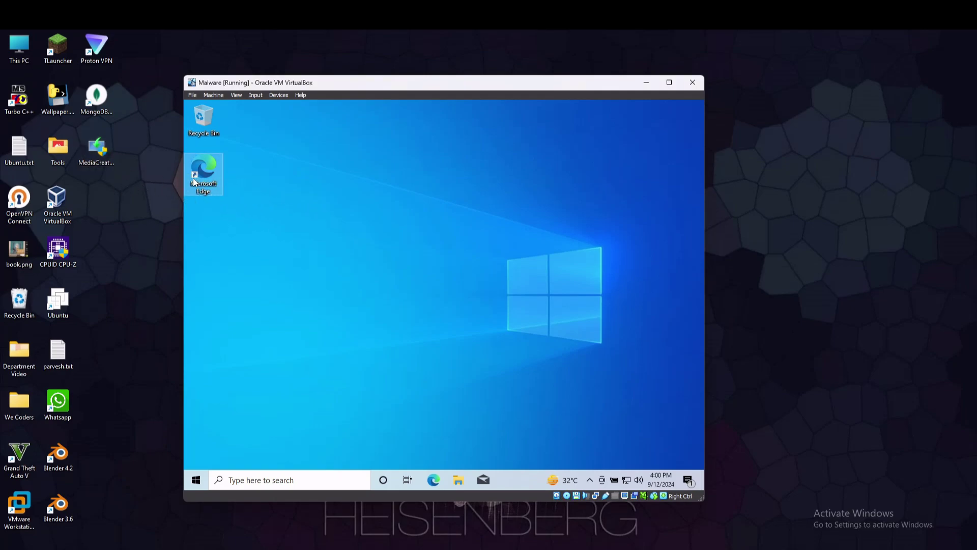
pyautogui.moveTo(193, 181); pyautogui.dragTo(219, 184)
# Reopen the Malware machine's settings and review its Drag'n'Drop, network, audio and display options.
pyautogui.click(214, 96)
pyautogui.click(224, 105)
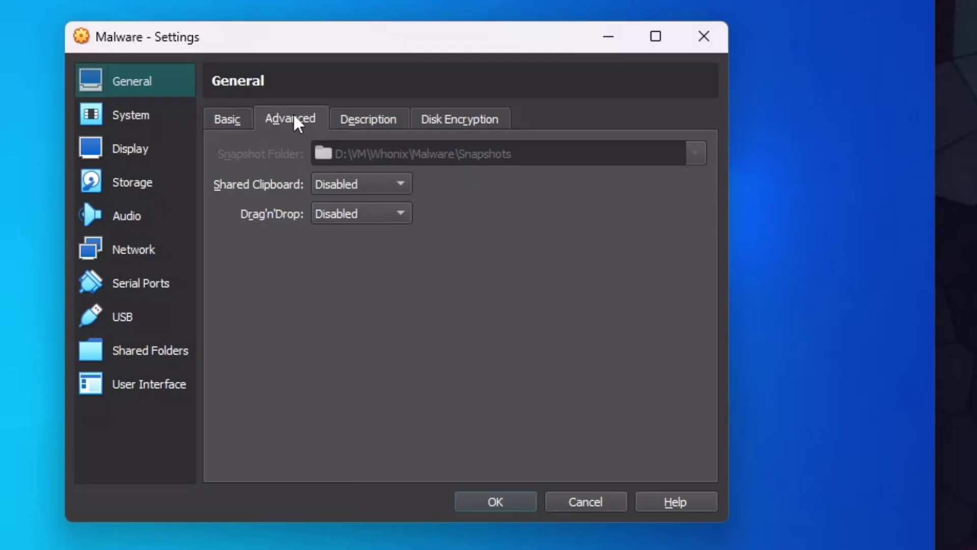
pyautogui.click(362, 214)
pyautogui.click(323, 276)
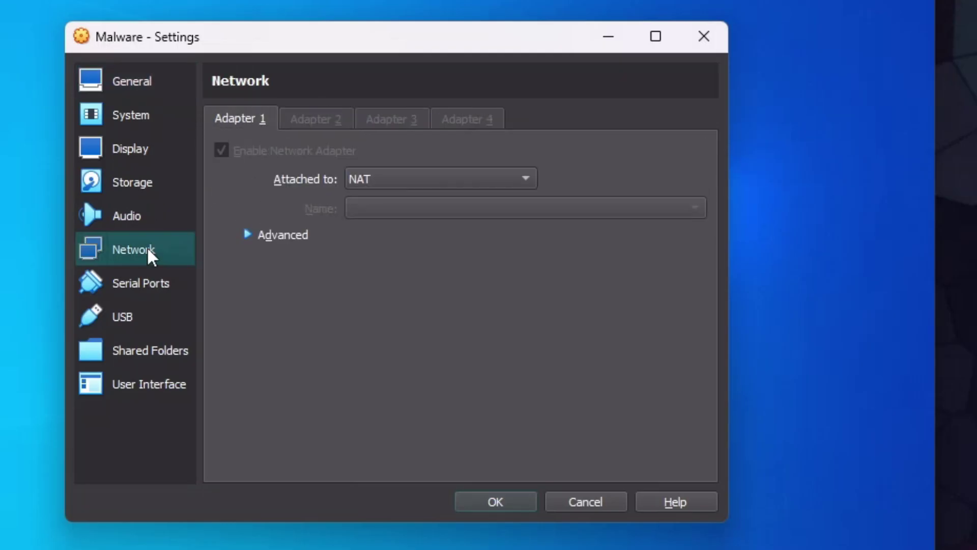
pyautogui.click(124, 215)
pyautogui.click(121, 148)
pyautogui.click(118, 84)
pyautogui.click(115, 217)
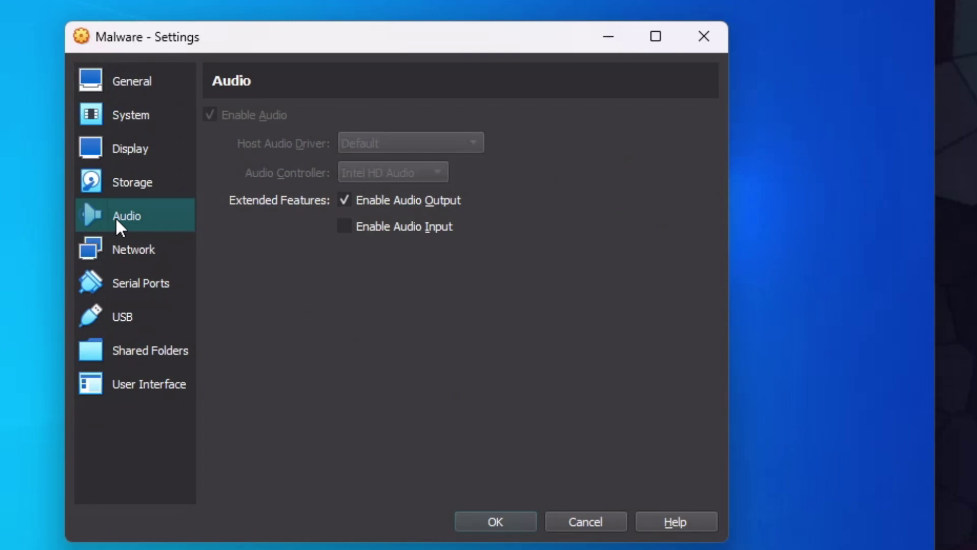
# Review the connection types offered for network Adapter 1 and keep it attached to NAT.
pyautogui.click(122, 252)
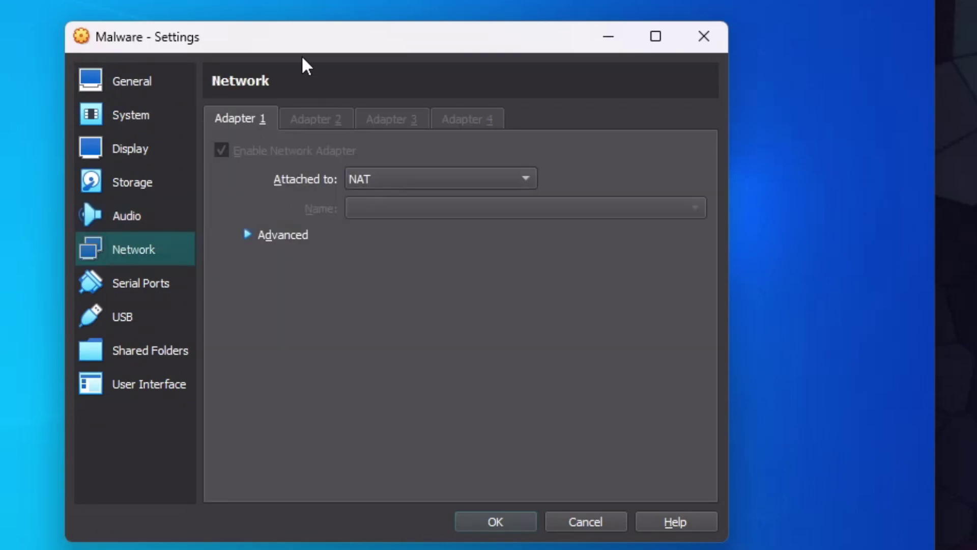
pyautogui.click(398, 179)
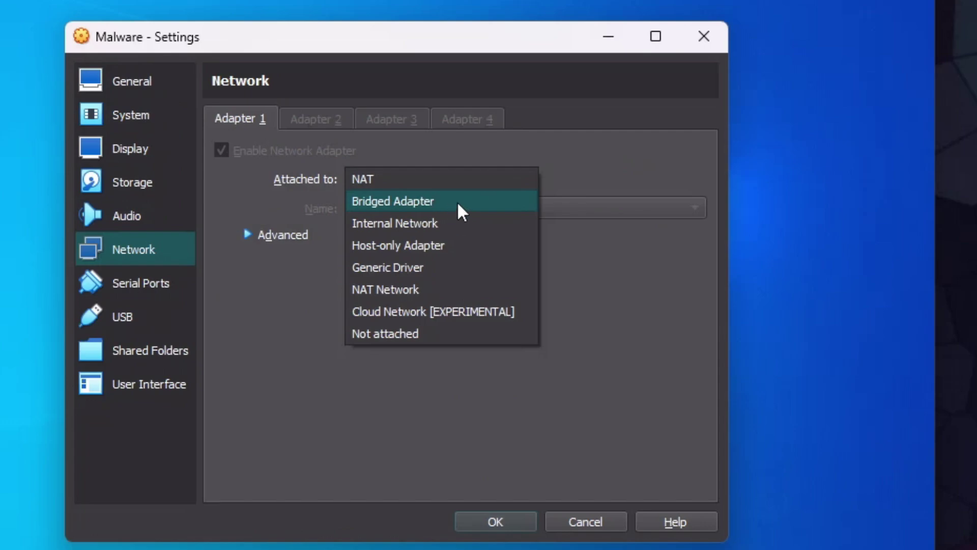
pyautogui.click(395, 179)
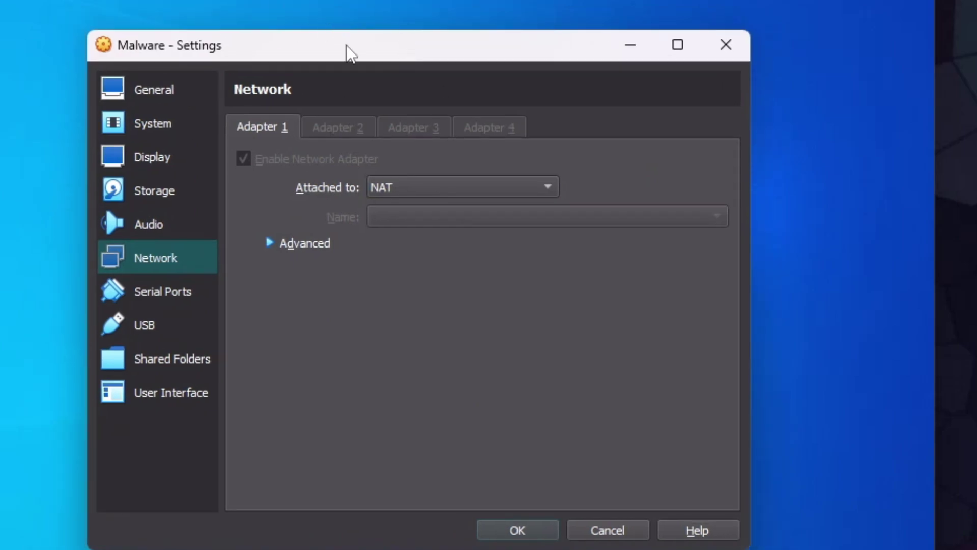
pyautogui.click(450, 181)
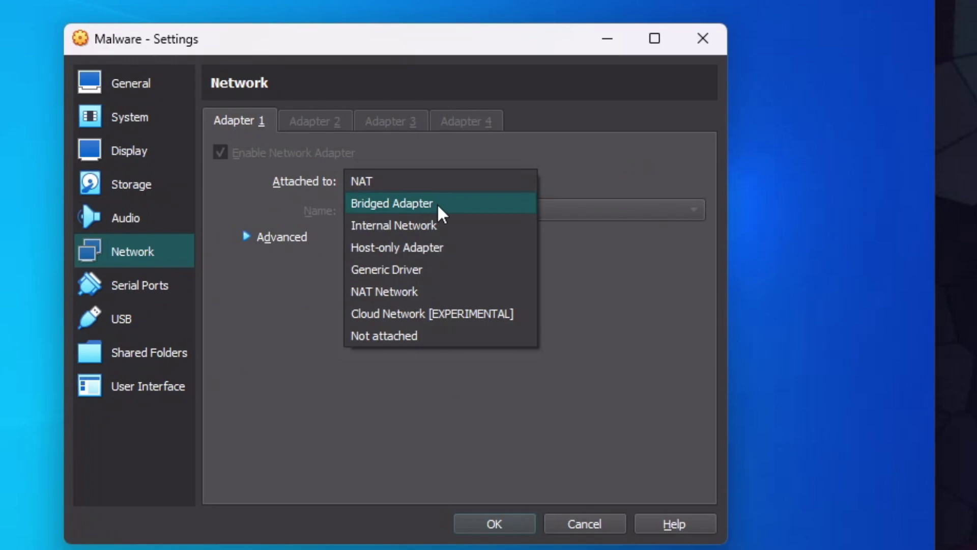
pyautogui.click(393, 28)
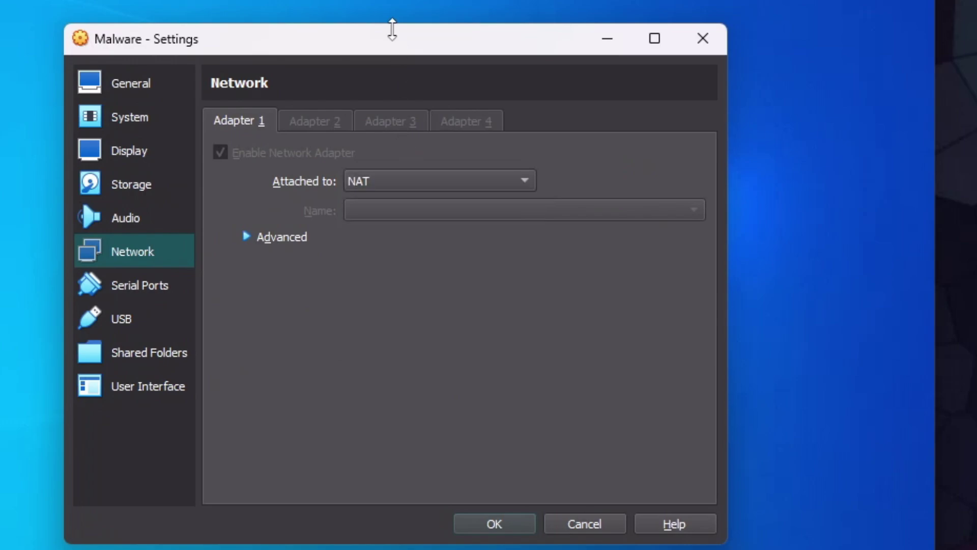
pyautogui.click(40, 33)
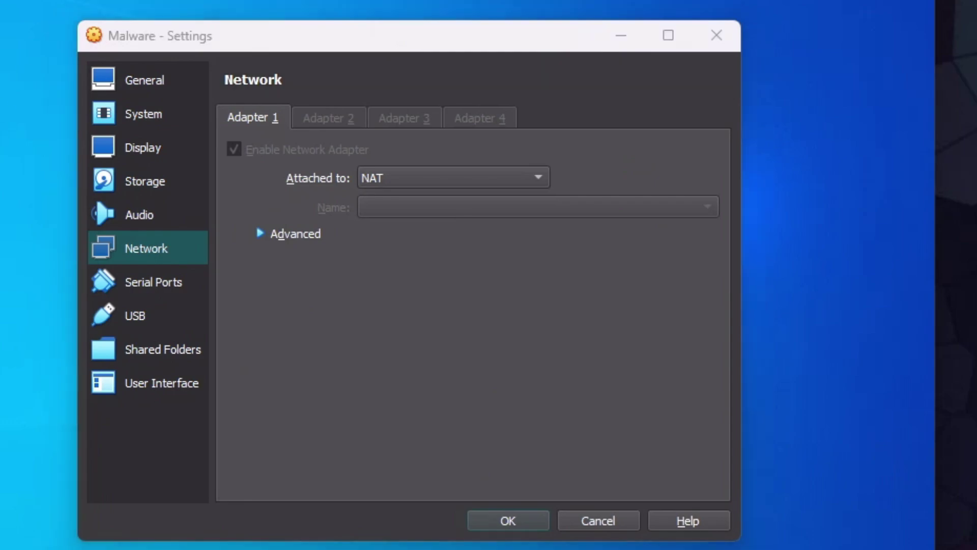
# Try Internal Network and Not attached as network Adapter 1's connection type, and apply the settings with it attached to NAT.
pyautogui.click(438, 173)
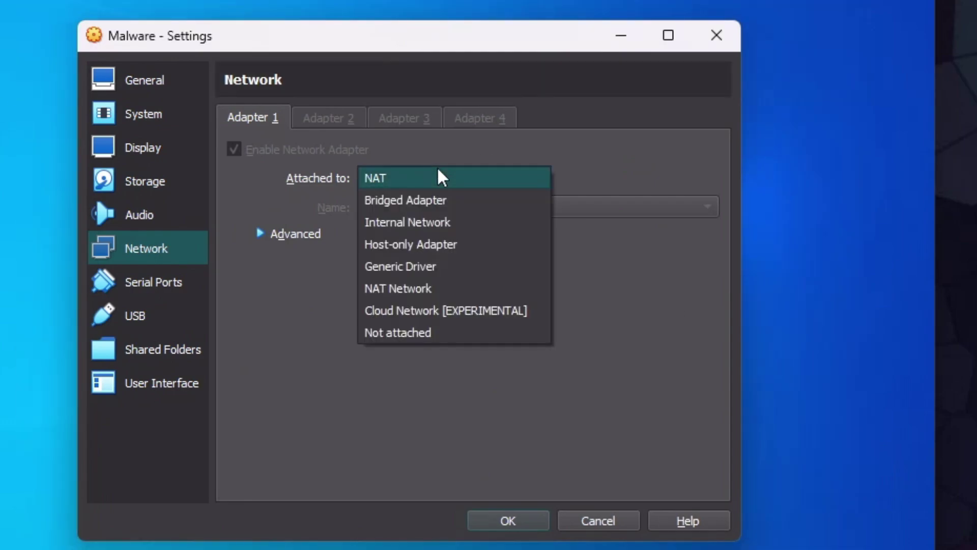
pyautogui.click(461, 220)
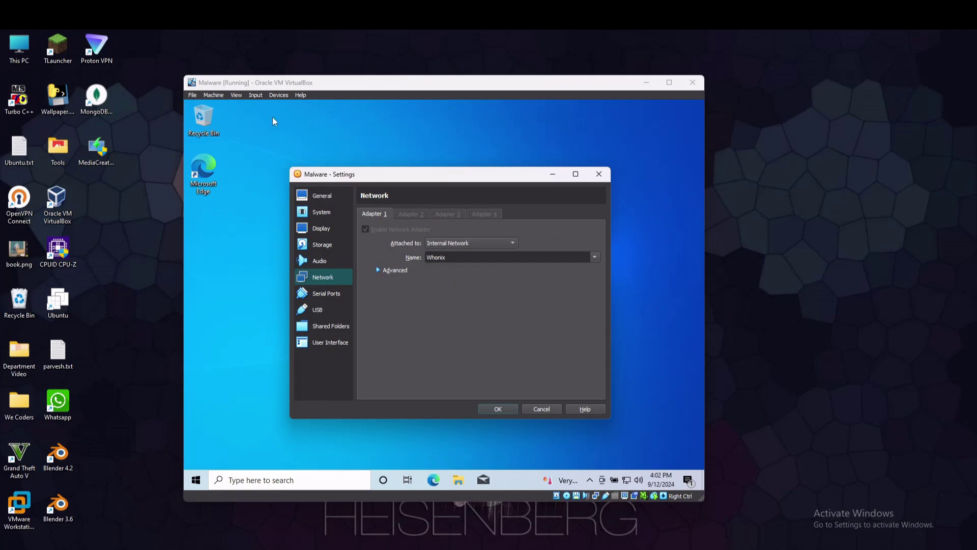
pyautogui.moveTo(366, 171)
pyautogui.mouseDown()
pyautogui.moveTo(386, 184)
pyautogui.moveTo(367, 173)
pyautogui.mouseUp()
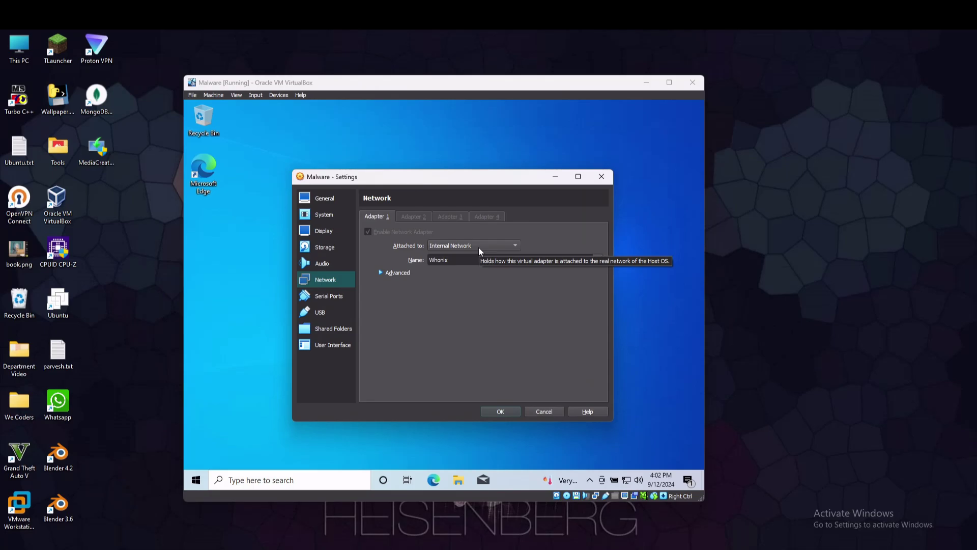
pyautogui.click(478, 246)
pyautogui.click(448, 299)
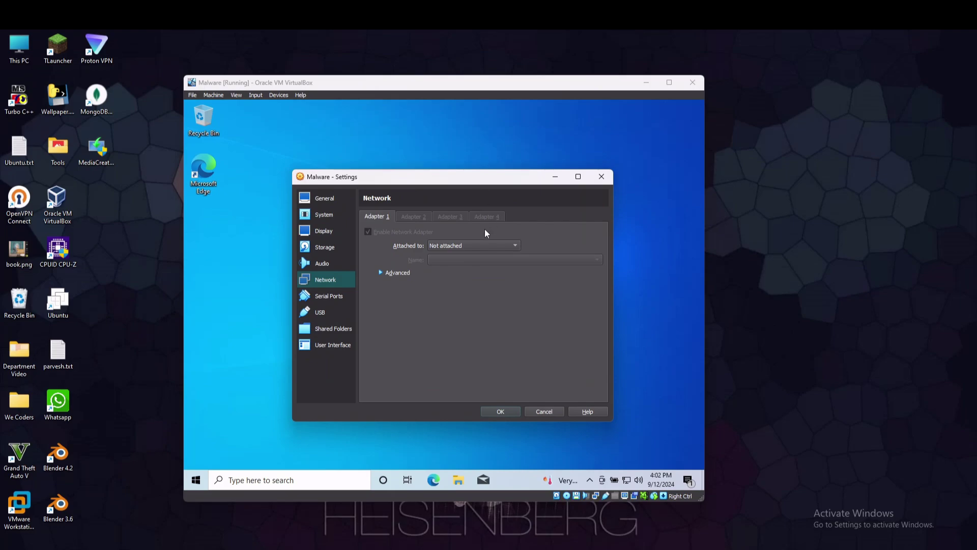
pyautogui.click(475, 246)
pyautogui.click(443, 171)
pyautogui.click(503, 411)
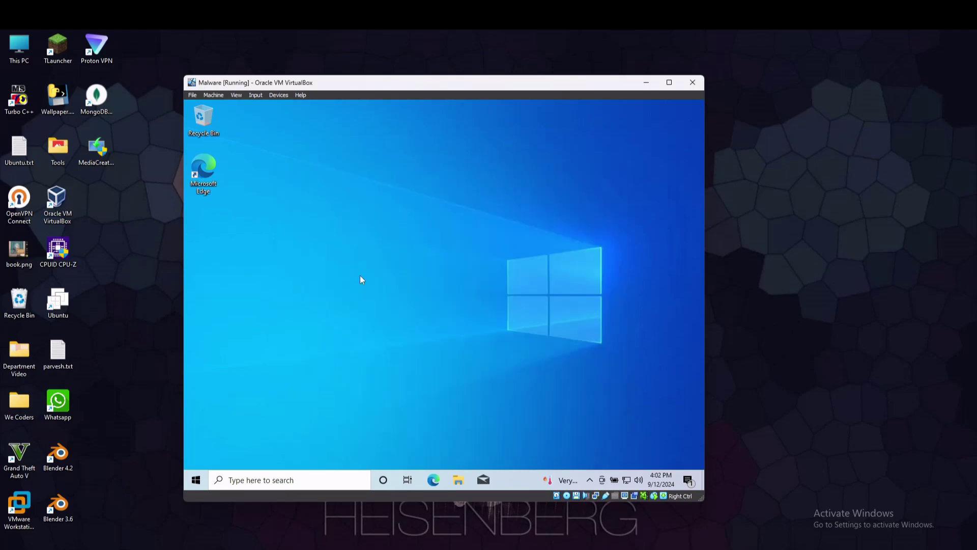
# Try to take a snapshot of the running Malware machine.
pyautogui.moveTo(306, 139); pyautogui.dragTo(389, 295)
pyautogui.click(213, 95)
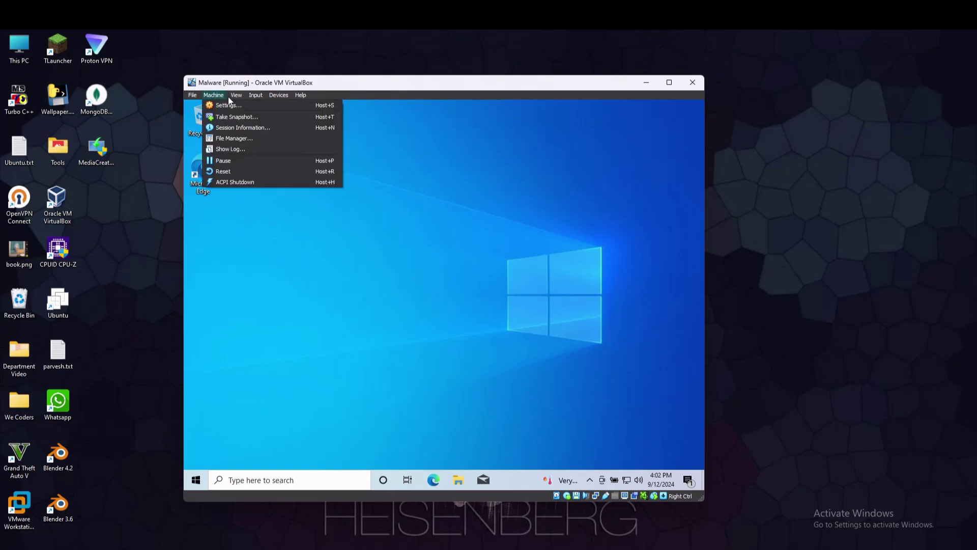
pyautogui.click(249, 118)
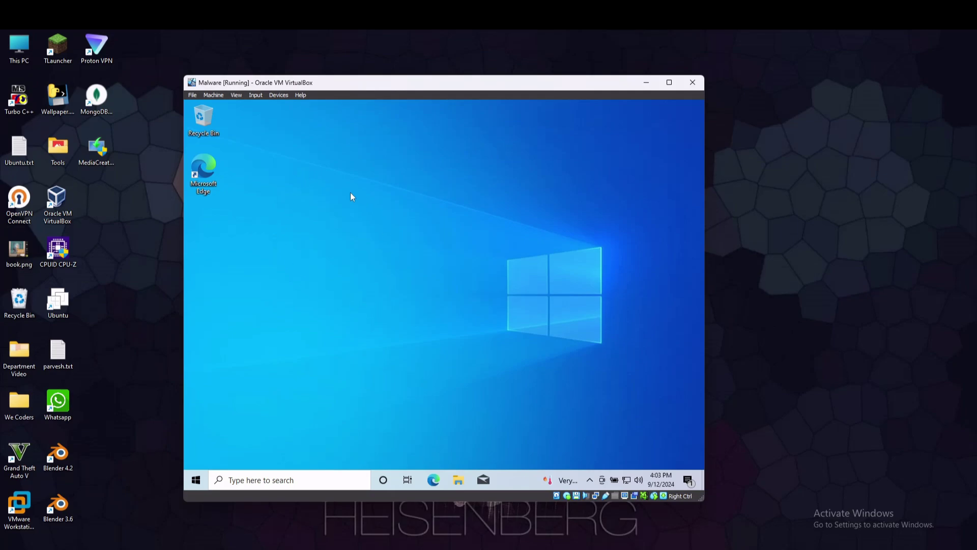
pyautogui.click(207, 95)
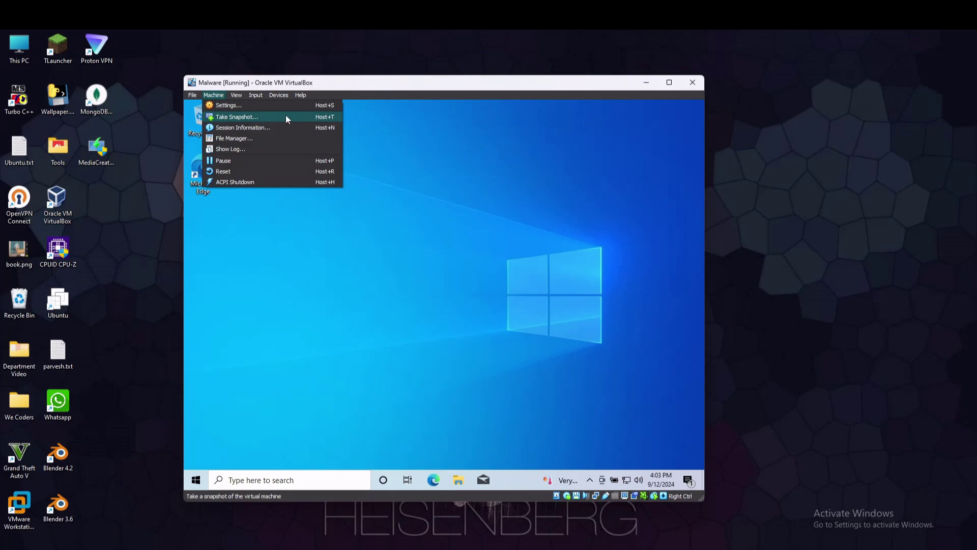
pyautogui.click(265, 117)
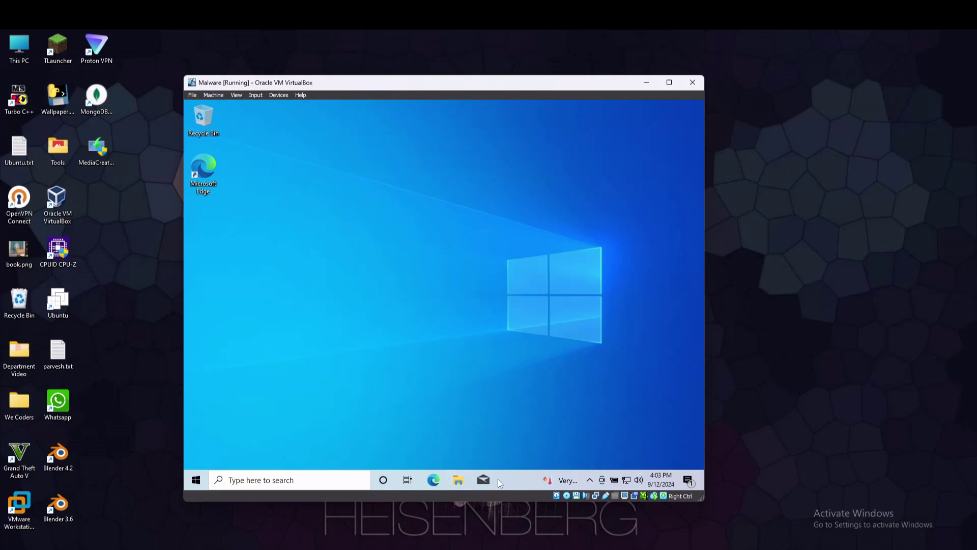
# Check the guest's network connection status and set network Adapter 1 of the Malware machine to Not attached.
pyautogui.click(630, 482)
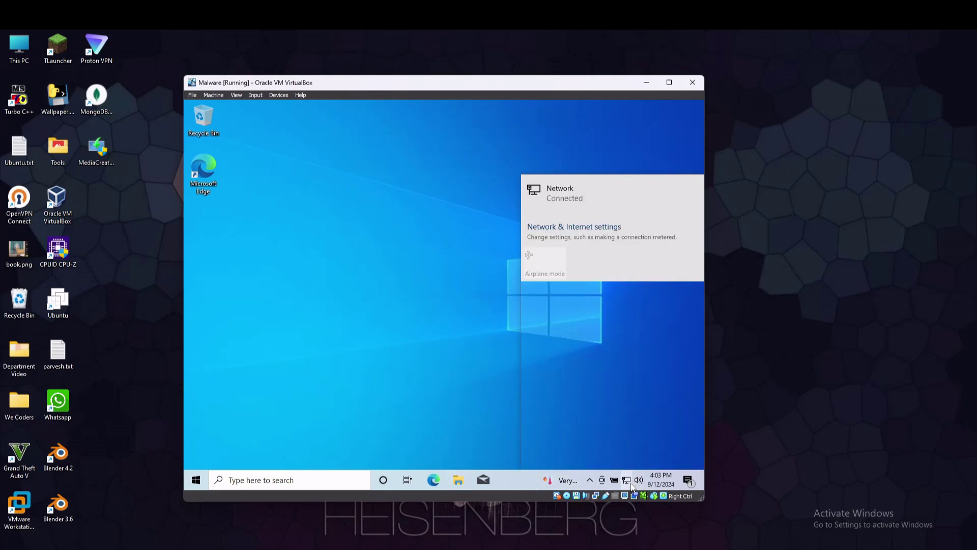
pyautogui.click(407, 277)
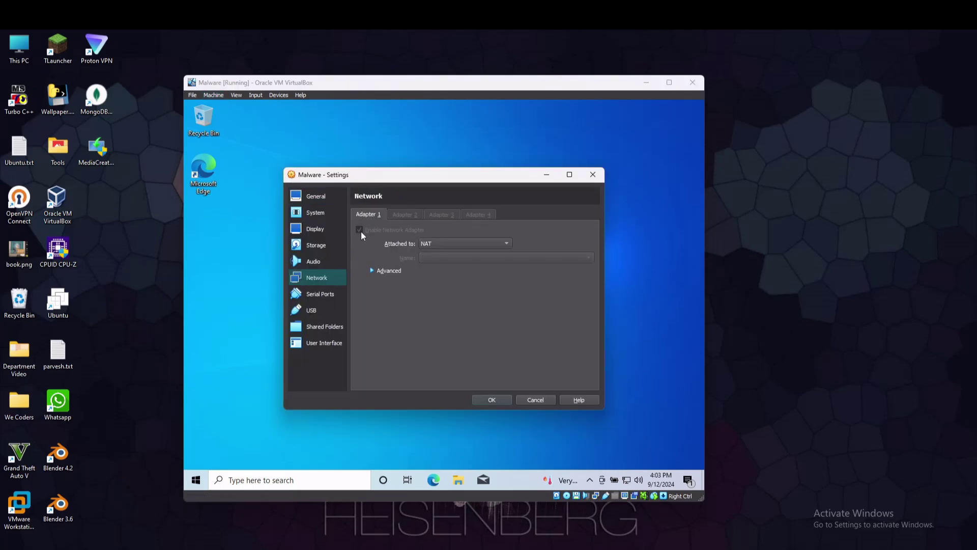
pyautogui.click(451, 244)
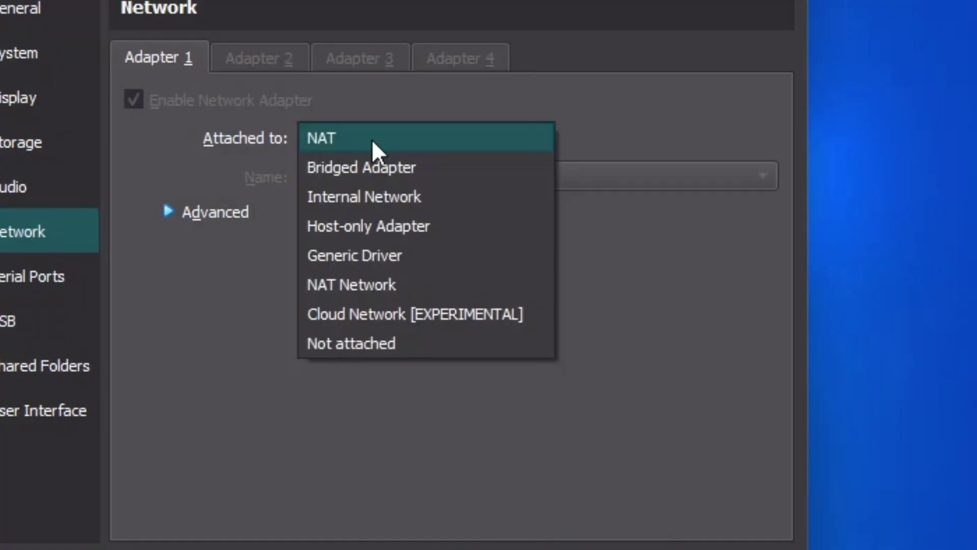
pyautogui.click(453, 319)
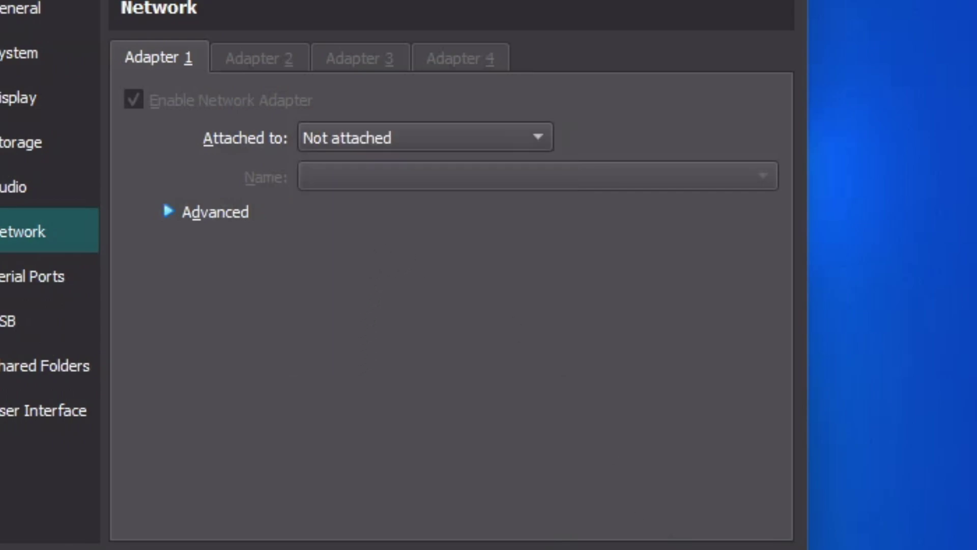